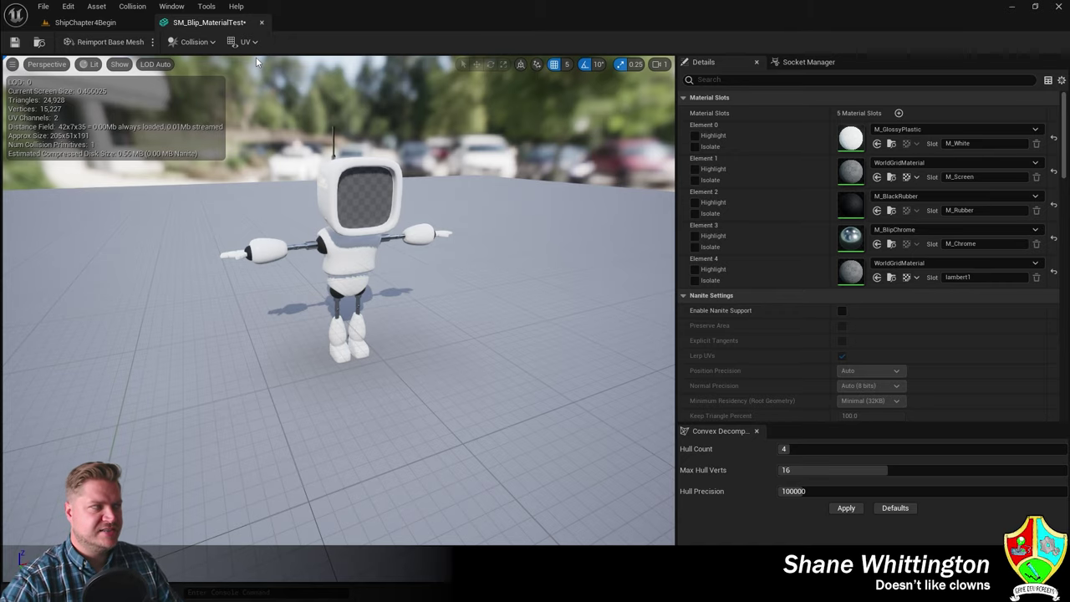
Switch to the ShipChapter4Begin level and create a folder named Textures in the project's Content folder
{"action": "left_click", "coordinate": [84, 22]}
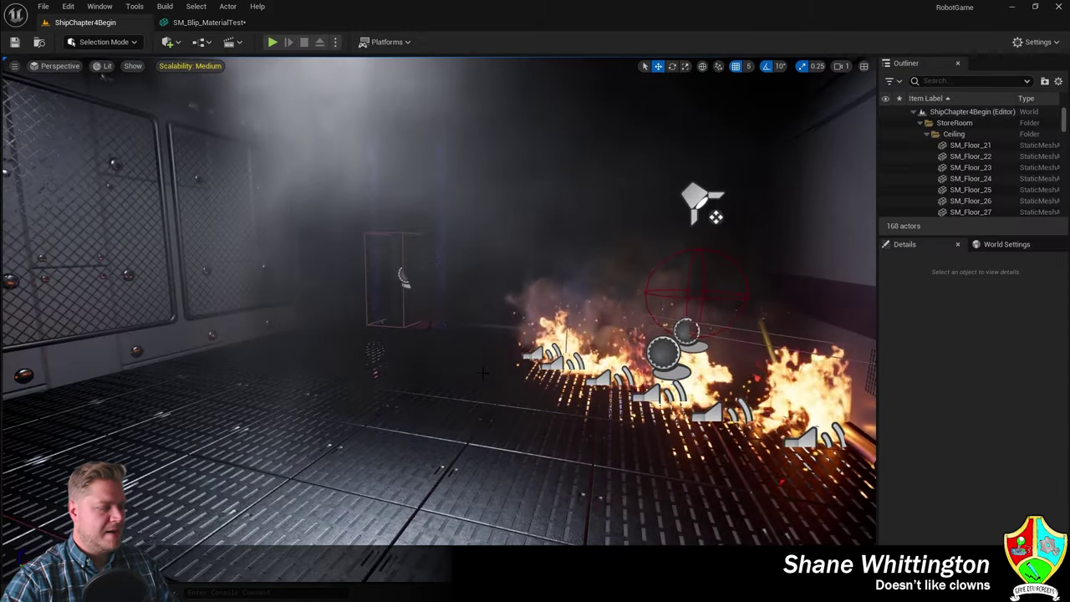
{"action": "key", "text": "ctrl+space"}
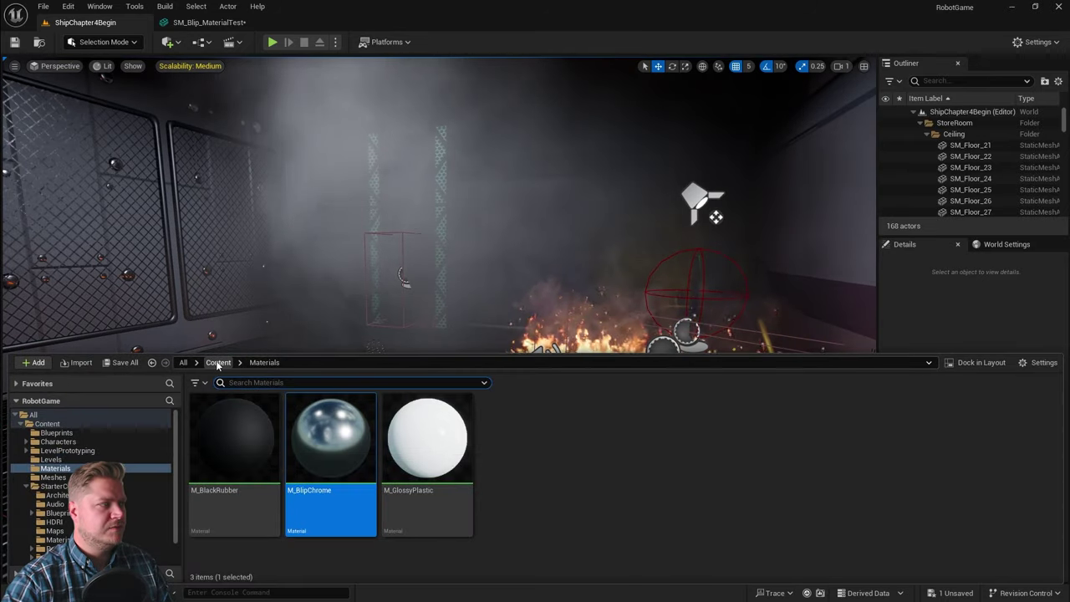
{"action": "left_click", "coordinate": [218, 362]}
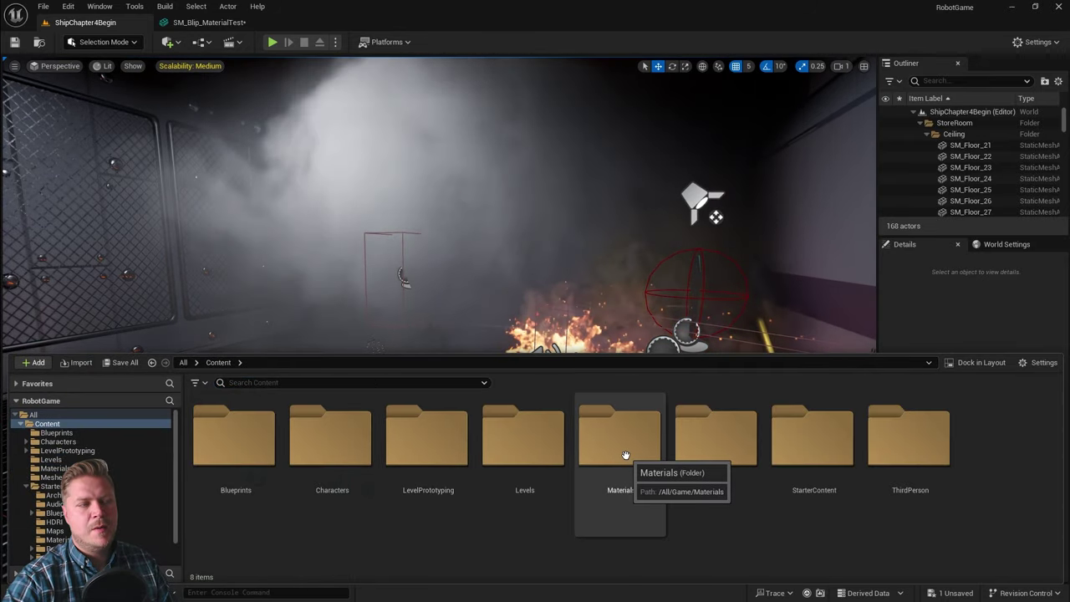
{"action": "left_click", "coordinate": [625, 454]}
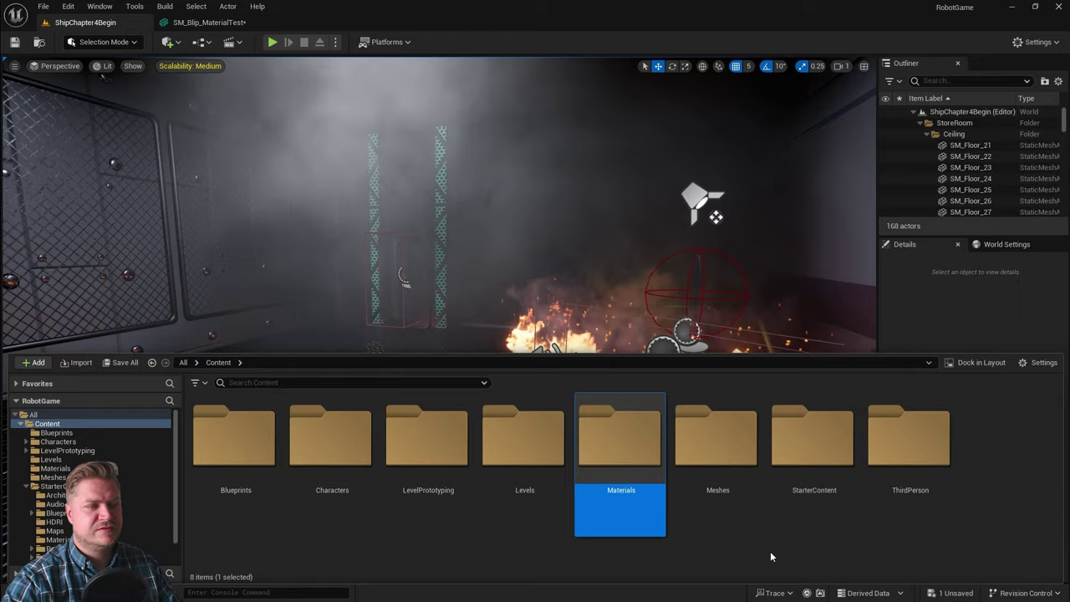
{"action": "right_click", "coordinate": [771, 550]}
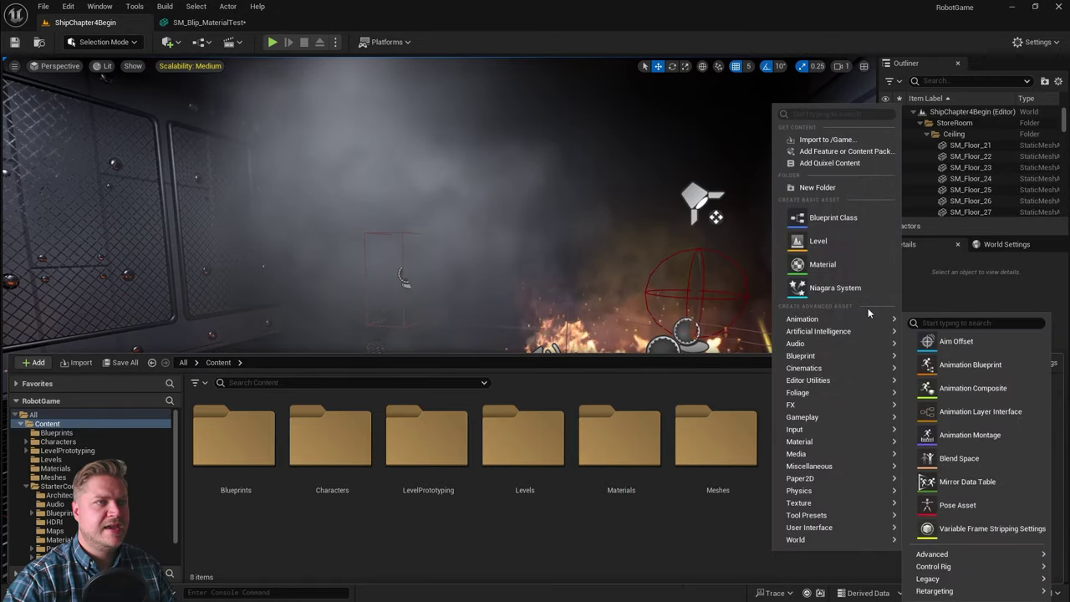
{"action": "left_click", "coordinate": [824, 187]}
{"action": "type", "text": "T"}
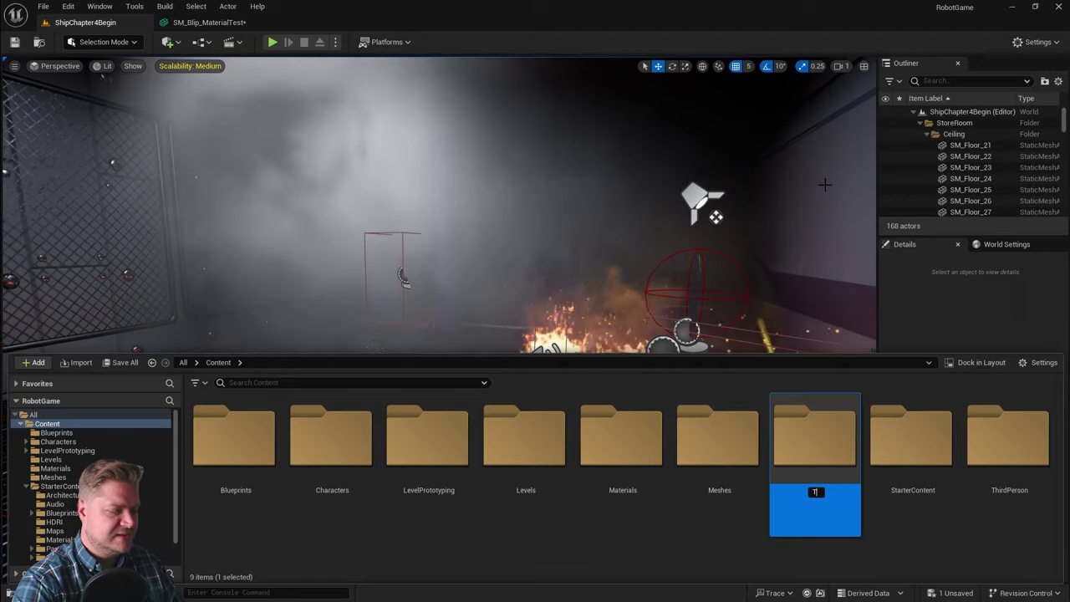
{"action": "type", "text": "extures"}
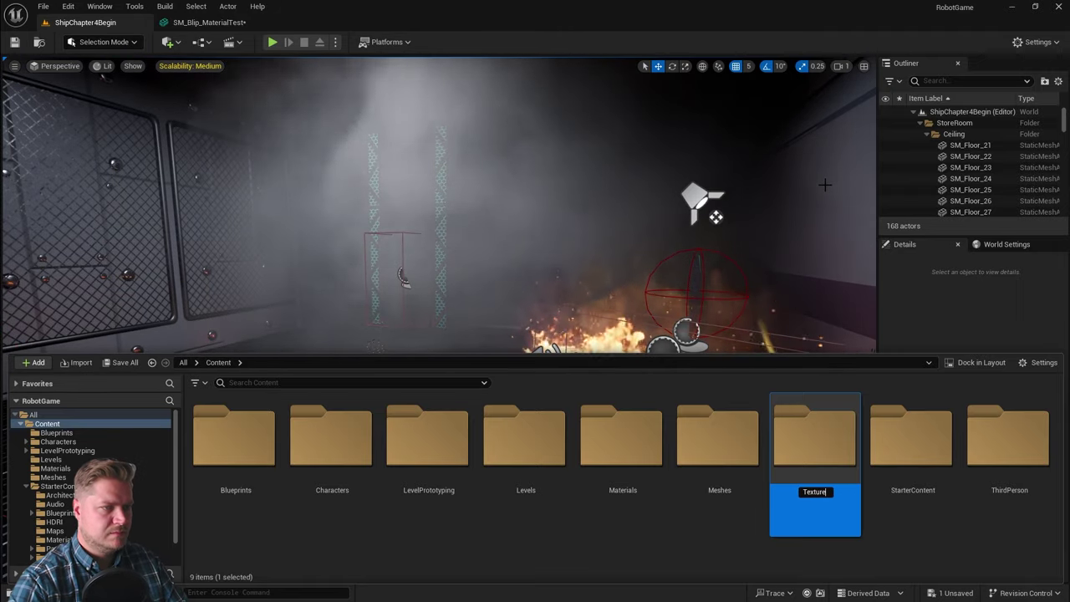
{"action": "key", "text": "Return"}
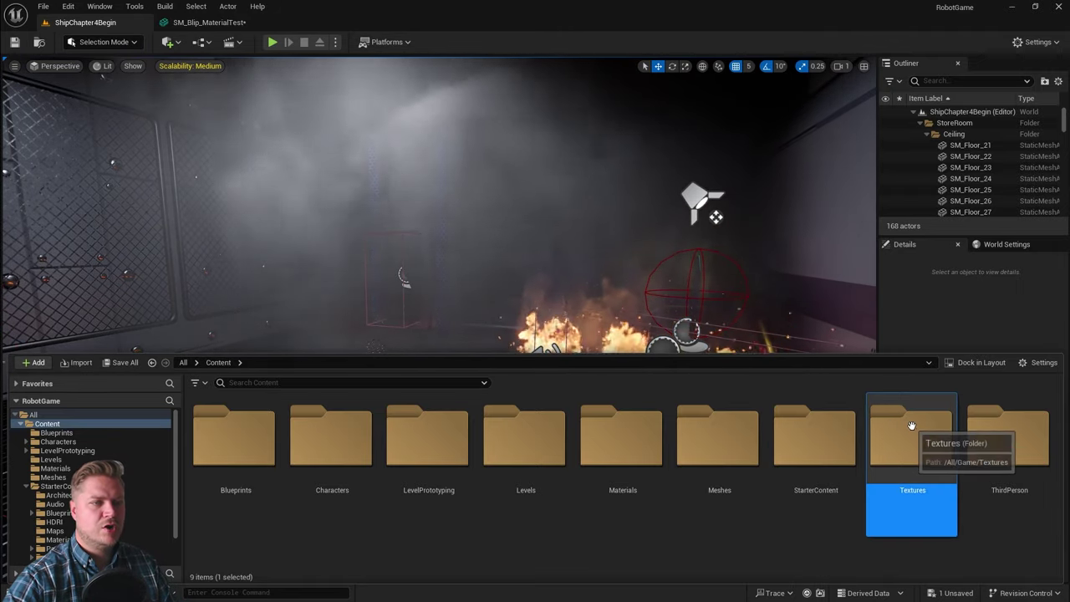
Import the T_Blip_Face image from the Chapter 4 resources into the Textures folder
{"action": "double_click", "coordinate": [911, 431]}
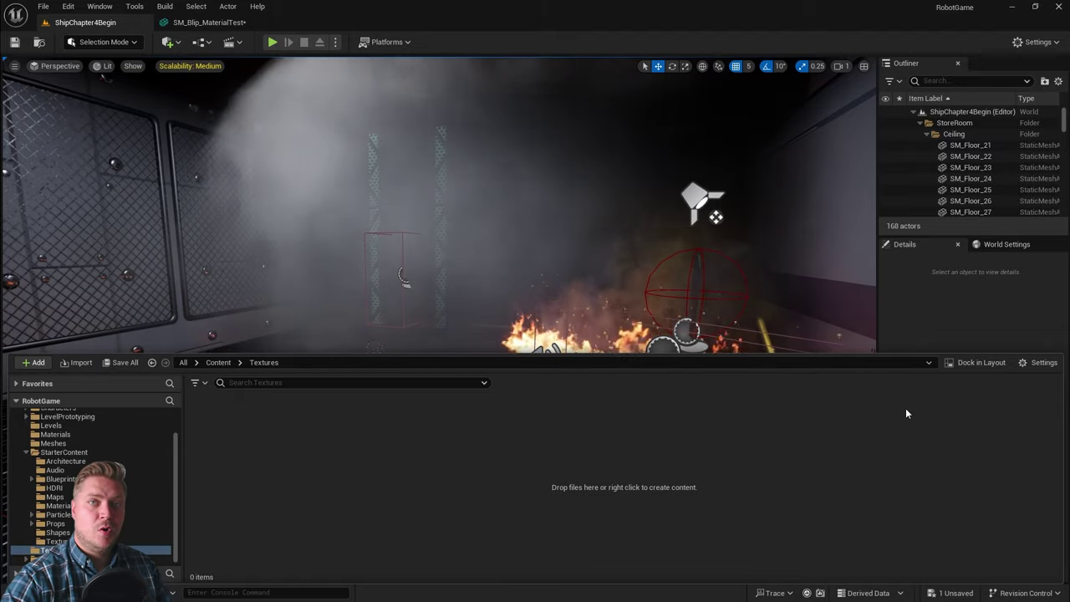
{"action": "right_click", "coordinate": [322, 473]}
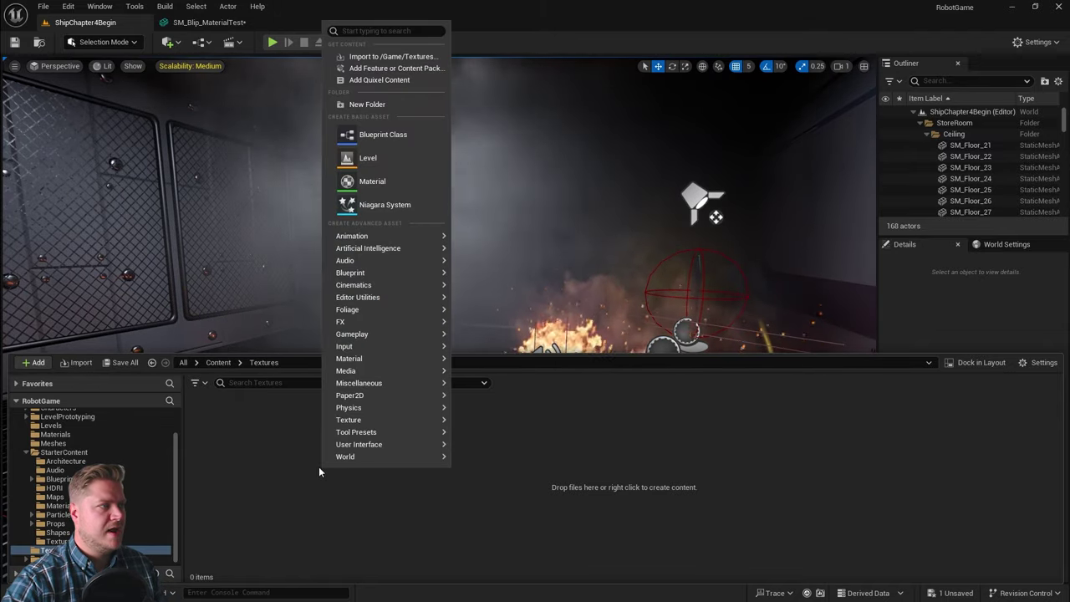
{"action": "left_click", "coordinate": [373, 57]}
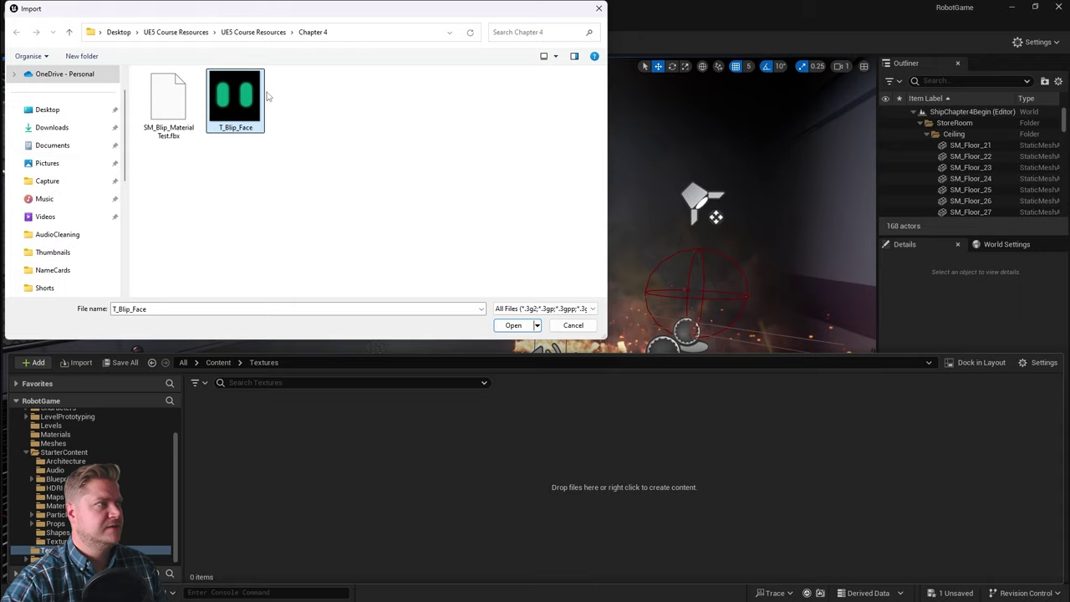
{"action": "double_click", "coordinate": [242, 98]}
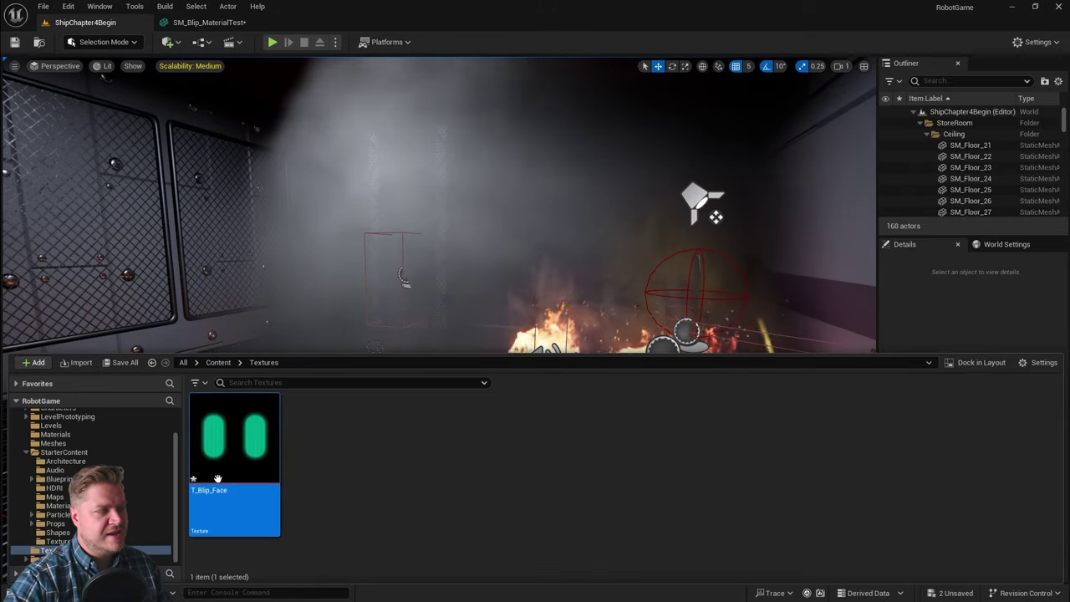
Save all modified assets, including SM_Blip_MaterialTest and T_Blip_Face
{"action": "mouse_move", "coordinate": [209, 472]}
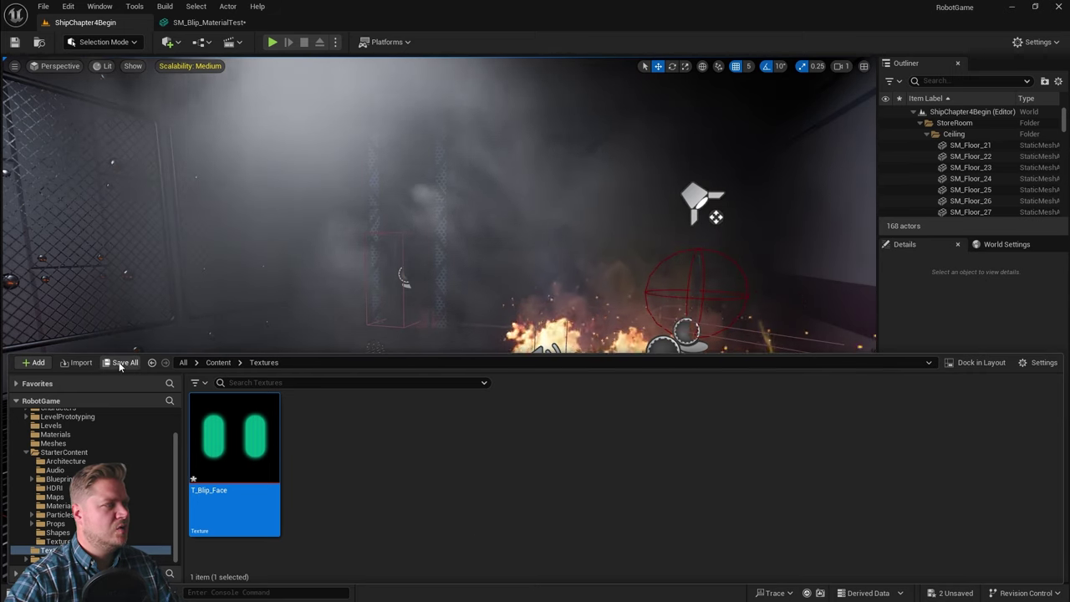
{"action": "left_click", "coordinate": [121, 362]}
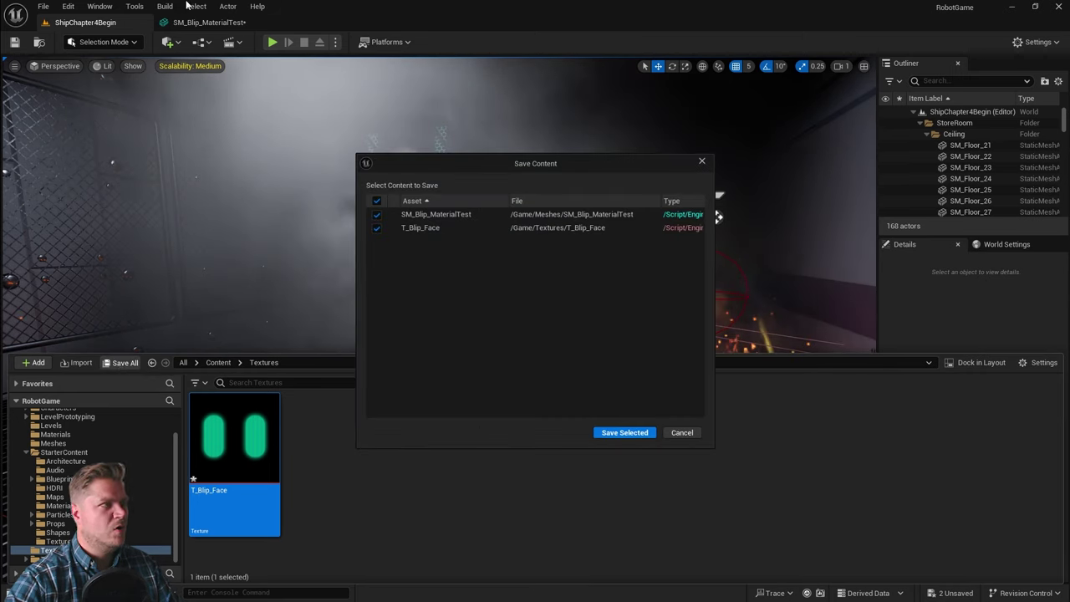
{"action": "left_click", "coordinate": [636, 431]}
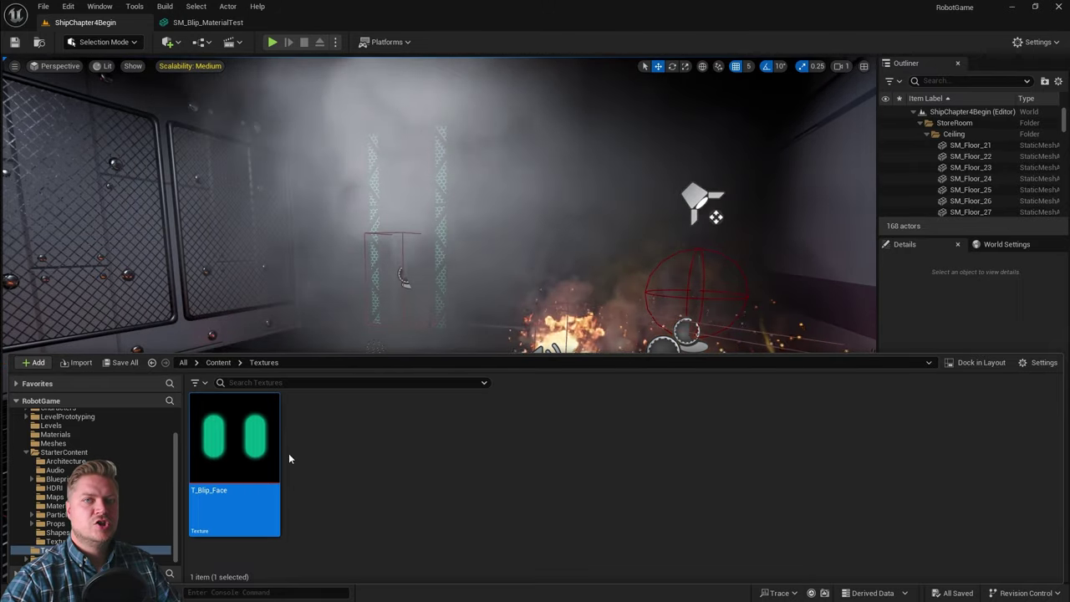
Create a new material named M_BlipFace in the Materials folder
{"action": "left_click", "coordinate": [218, 361]}
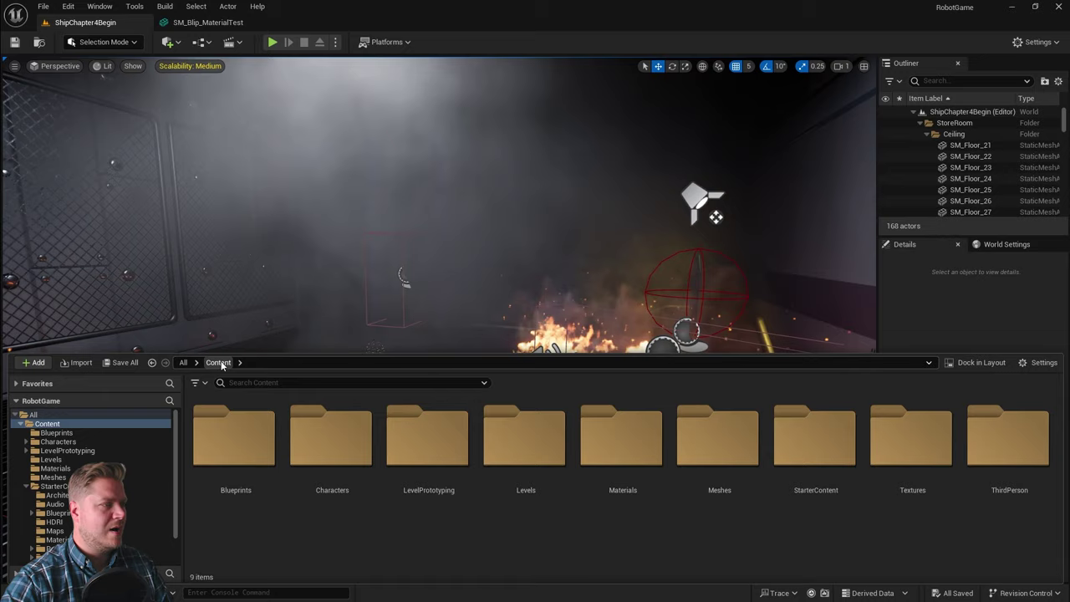
{"action": "double_click", "coordinate": [623, 465]}
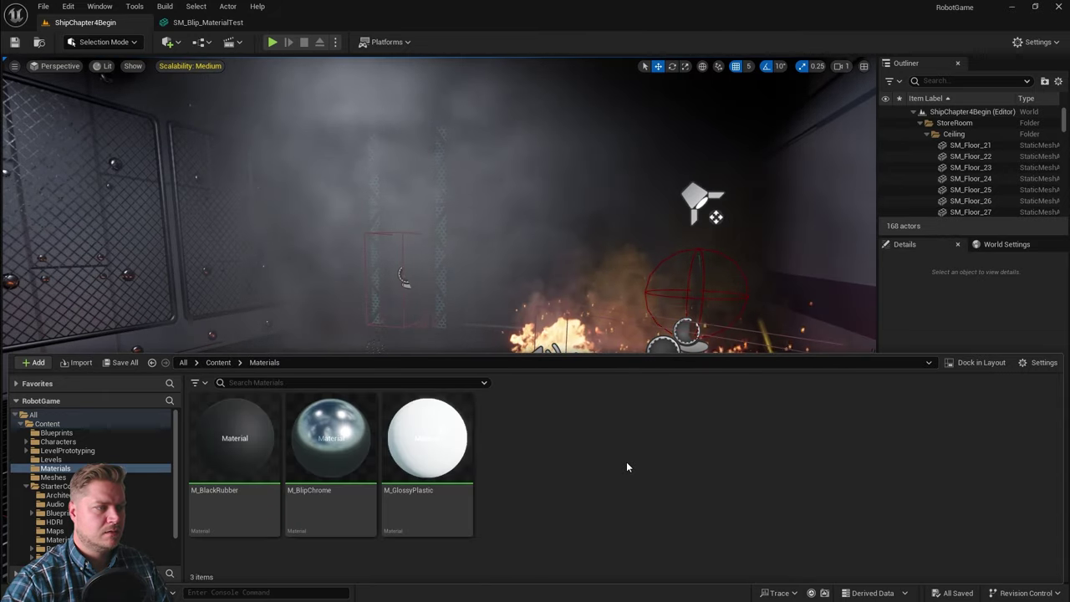
{"action": "right_click", "coordinate": [526, 438]}
{"action": "mouse_move", "coordinate": [526, 440]}
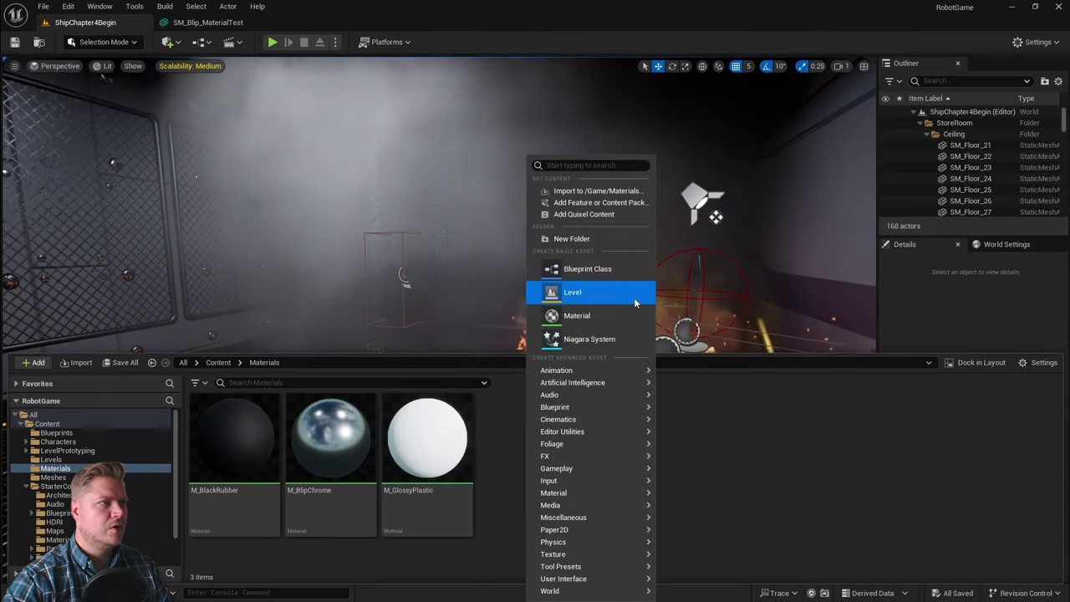
{"action": "left_click", "coordinate": [577, 315]}
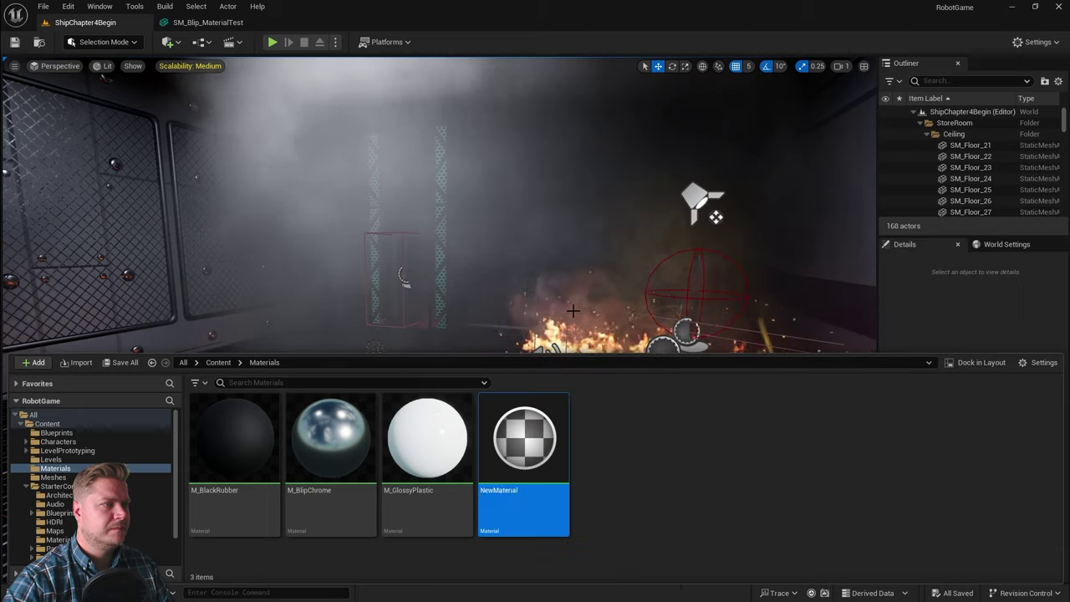
{"action": "type", "text": "M"}
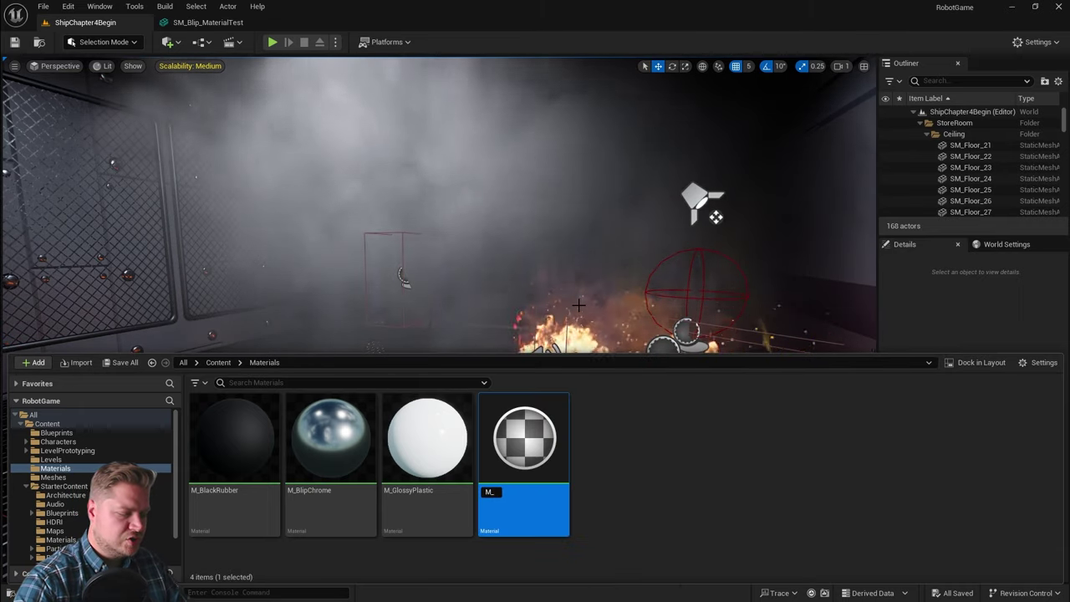
{"action": "type", "text": "_BlipFace"}
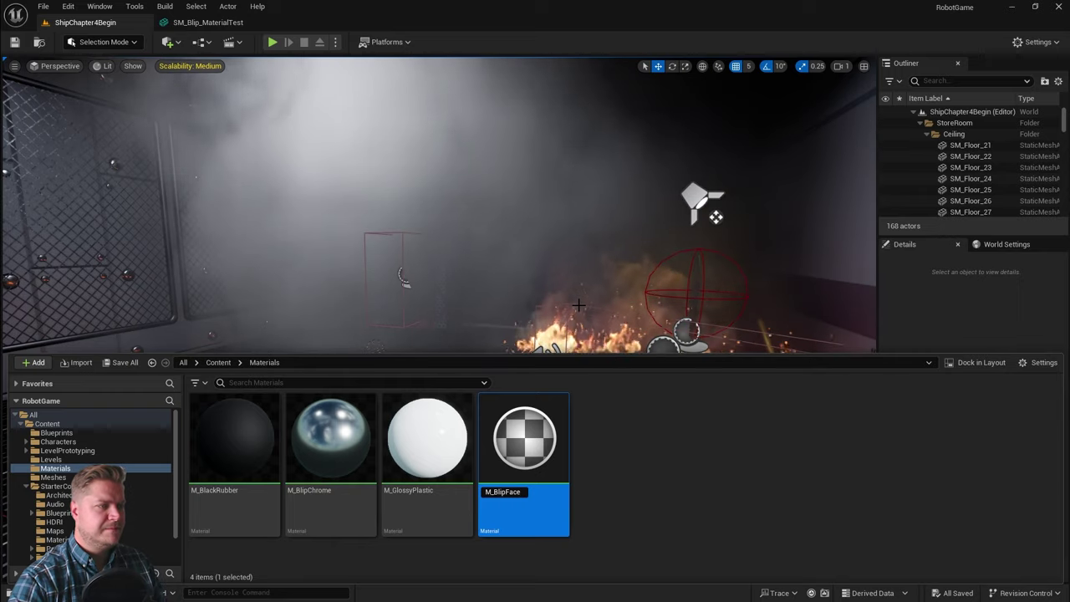
{"action": "key", "text": "Return"}
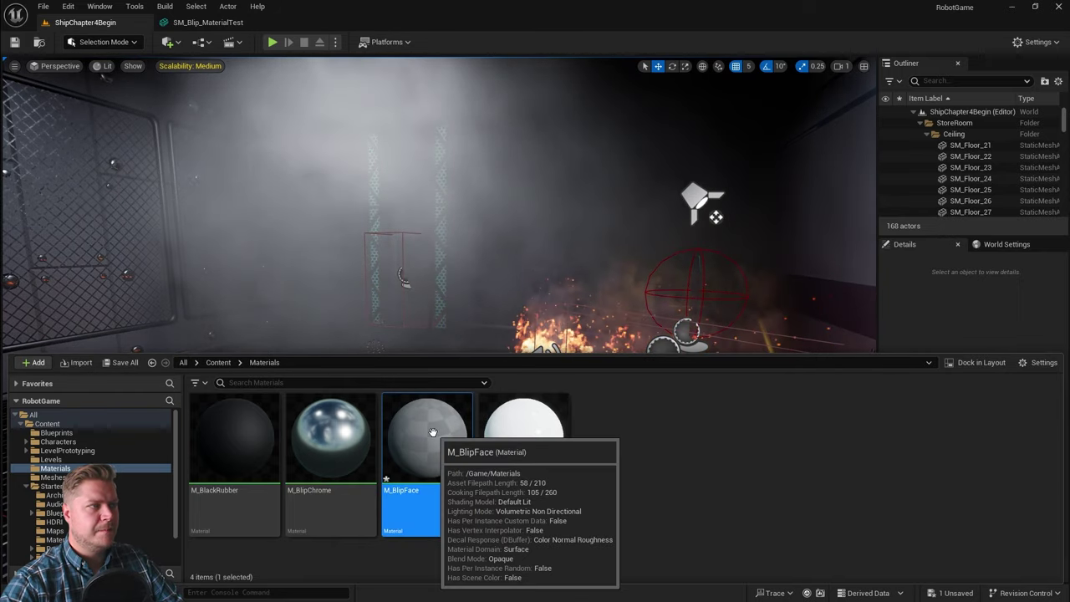
Open M_BlipFace for editing and add a TextureSample node to its material graph
{"action": "double_click", "coordinate": [433, 432]}
{"action": "right_click_drag", "start_coordinate": [596, 226], "coordinate": [558, 229]}
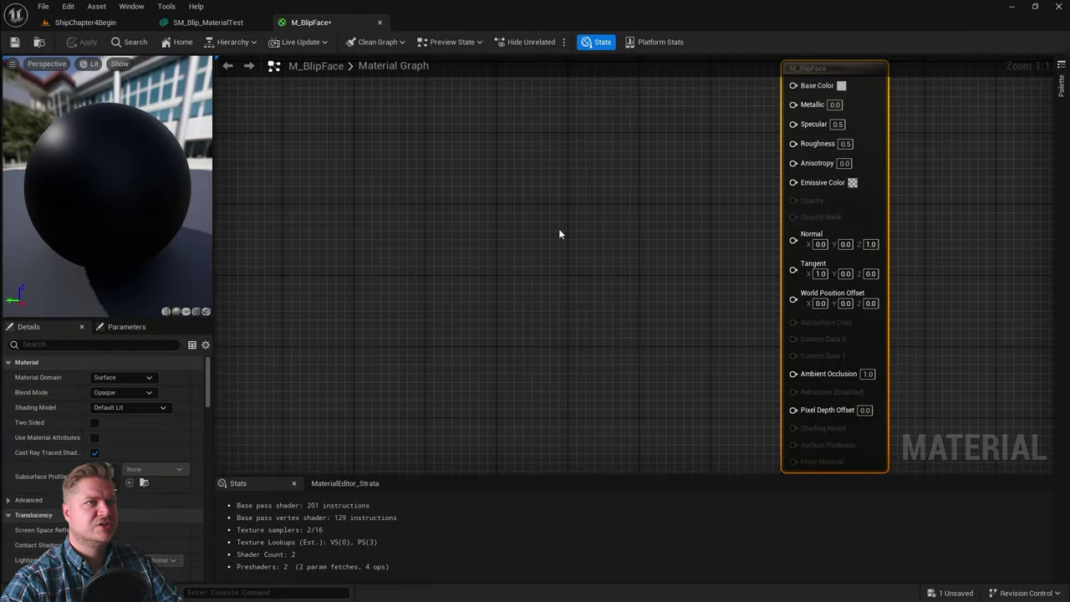
{"action": "scroll", "coordinate": [501, 222], "scroll_direction": "down", "scroll_amount": 1}
{"action": "right_click_drag", "start_coordinate": [458, 219], "coordinate": [557, 218]}
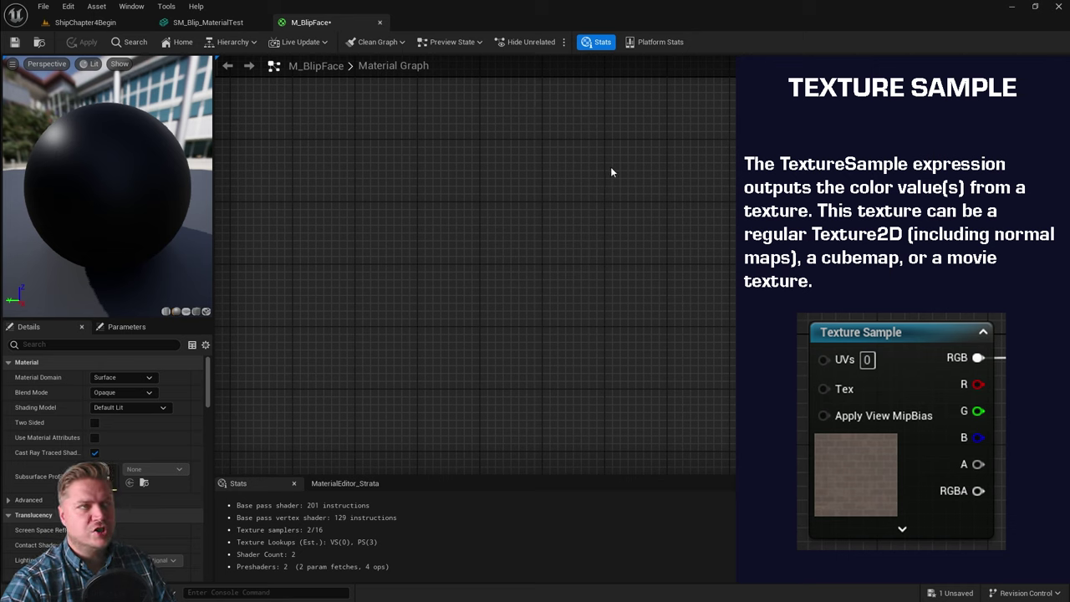
{"action": "right_click", "coordinate": [583, 117]}
{"action": "type", "text": "te"}
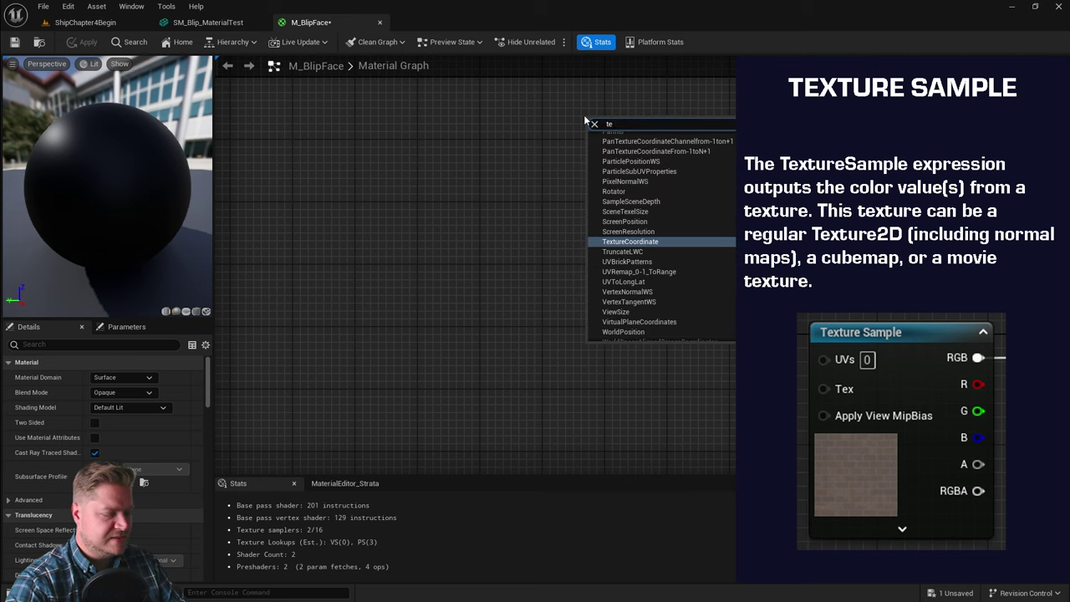
{"action": "type", "text": "xture"}
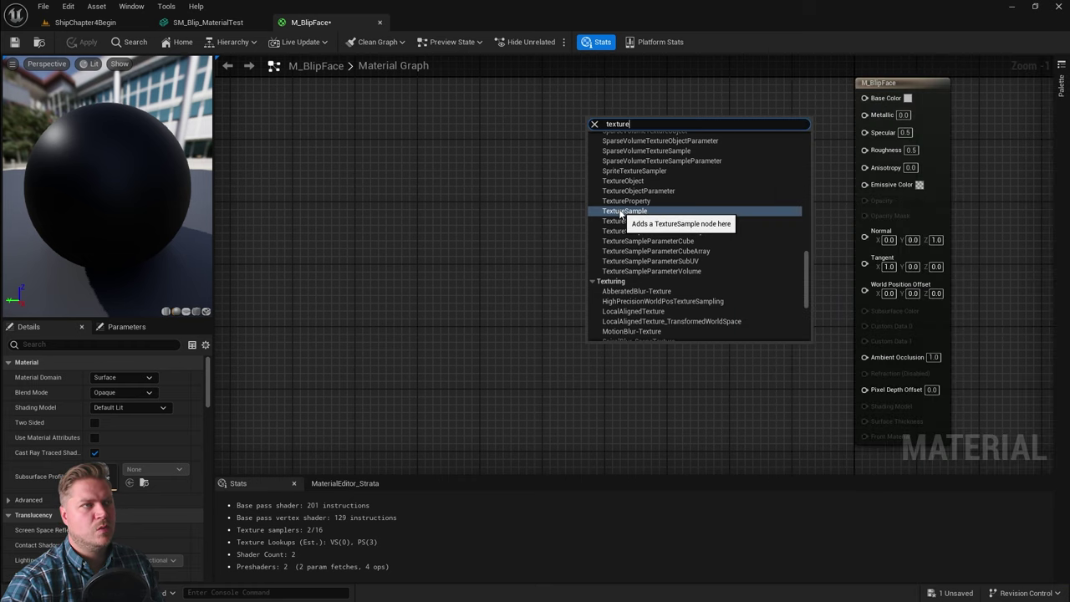
{"action": "left_click", "coordinate": [621, 211]}
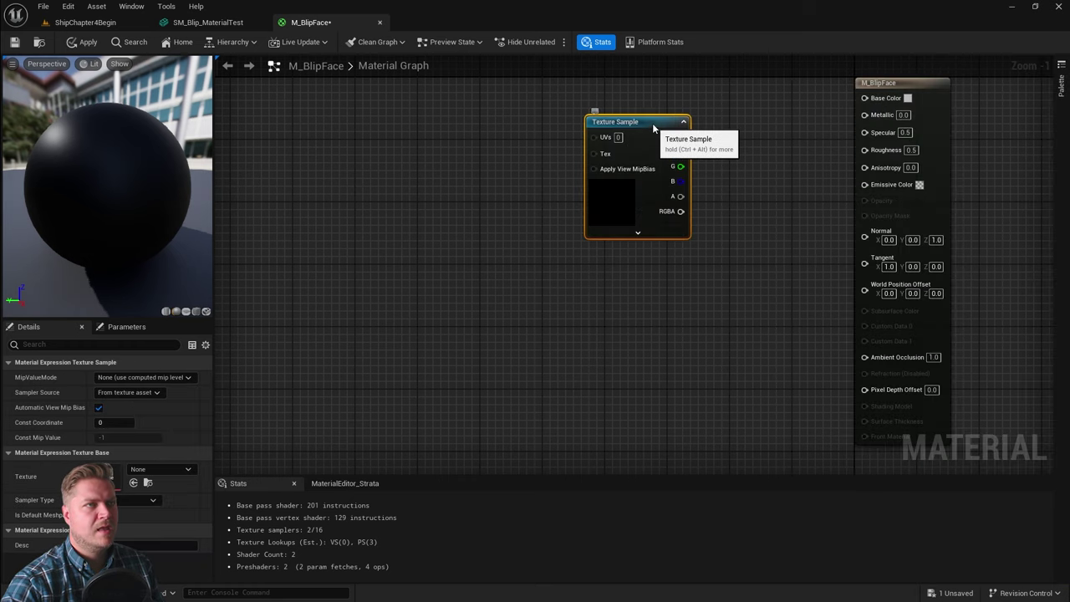
Place the Texture Sample beside the M_BlipFace result node and connect its RGB output to Base Color
{"action": "left_click_drag", "start_coordinate": [653, 127], "coordinate": [693, 87]}
{"action": "right_click_drag", "start_coordinate": [744, 111], "coordinate": [690, 167]}
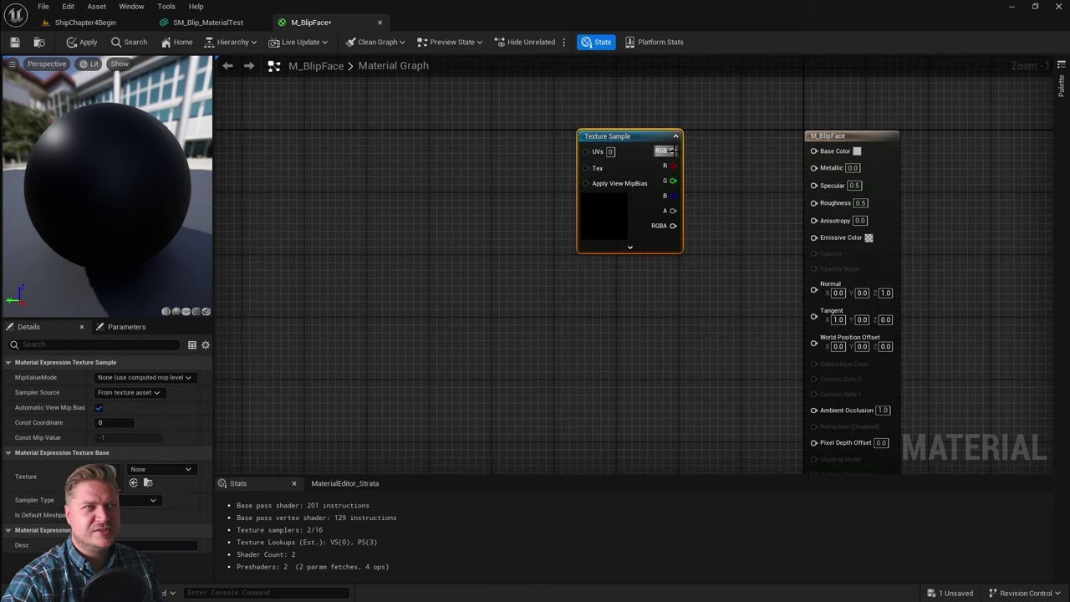
{"action": "left_click_drag", "start_coordinate": [671, 150], "coordinate": [724, 169]}
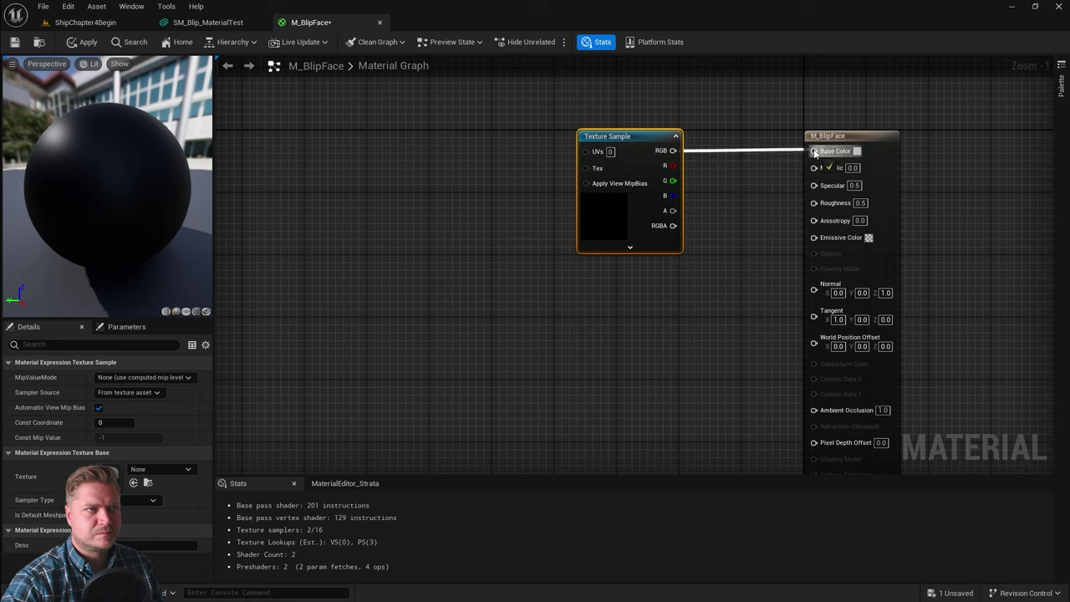
{"action": "left_click_drag", "start_coordinate": [814, 153], "coordinate": [815, 153]}
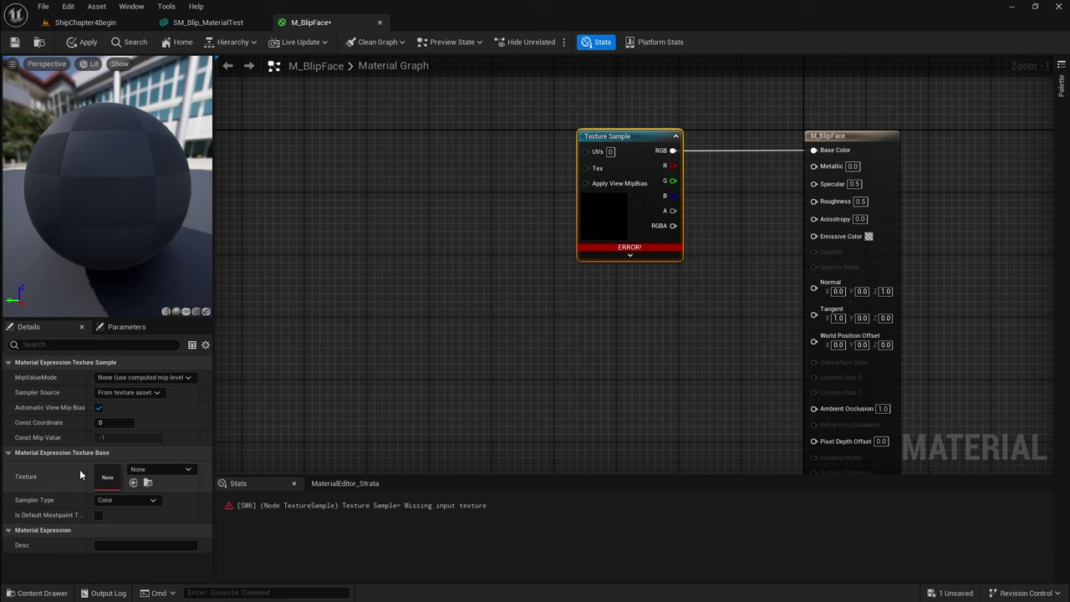
Assign T_Blip_Face as the Texture Sample's texture and preview the material on a cube
{"action": "left_click", "coordinate": [150, 469]}
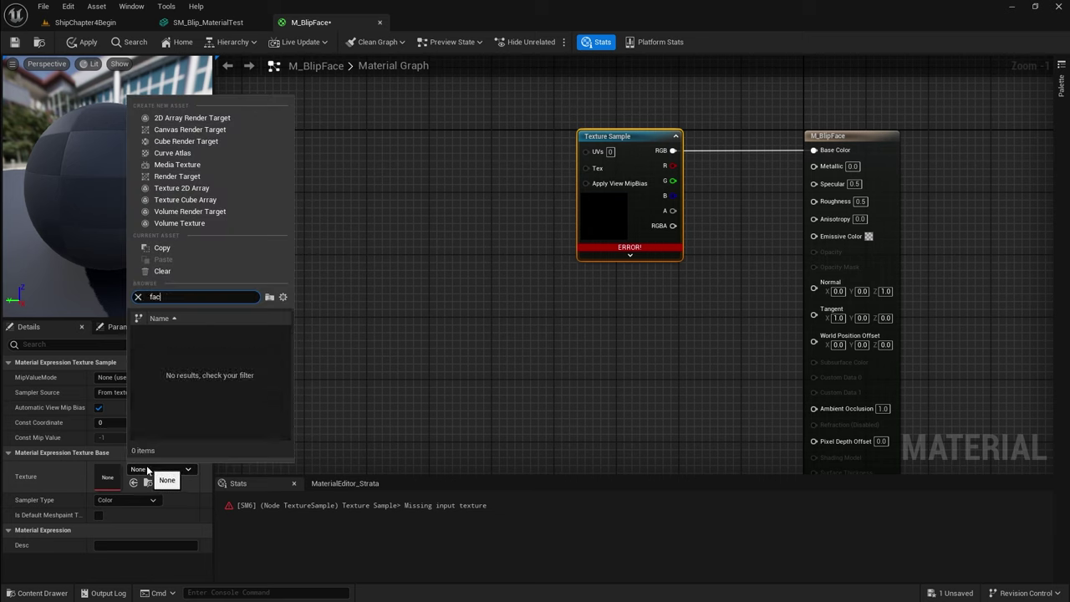
{"action": "type", "text": "e"}
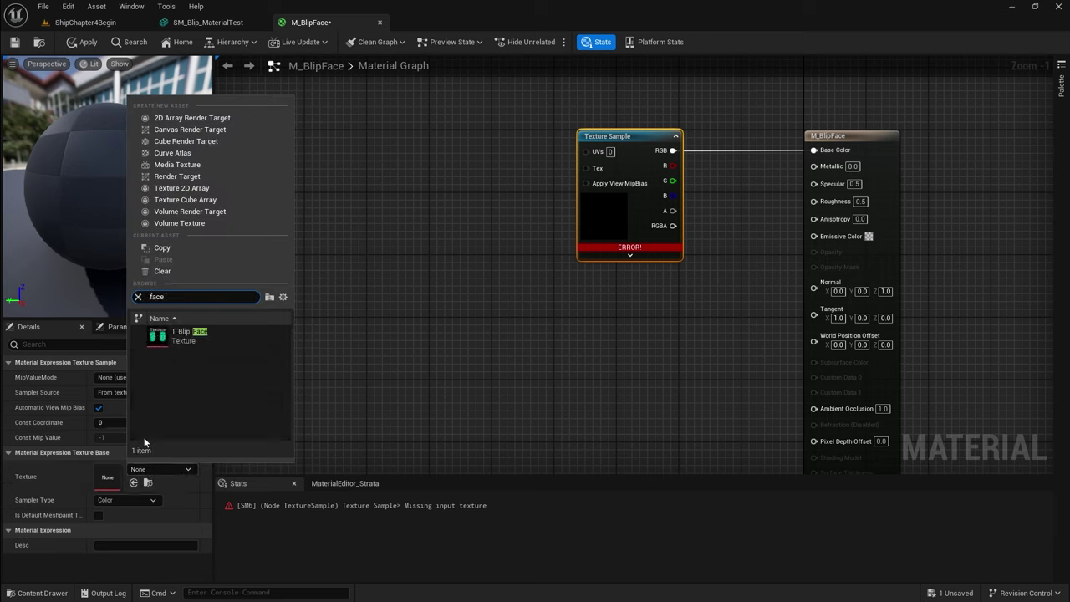
{"action": "left_click", "coordinate": [192, 338]}
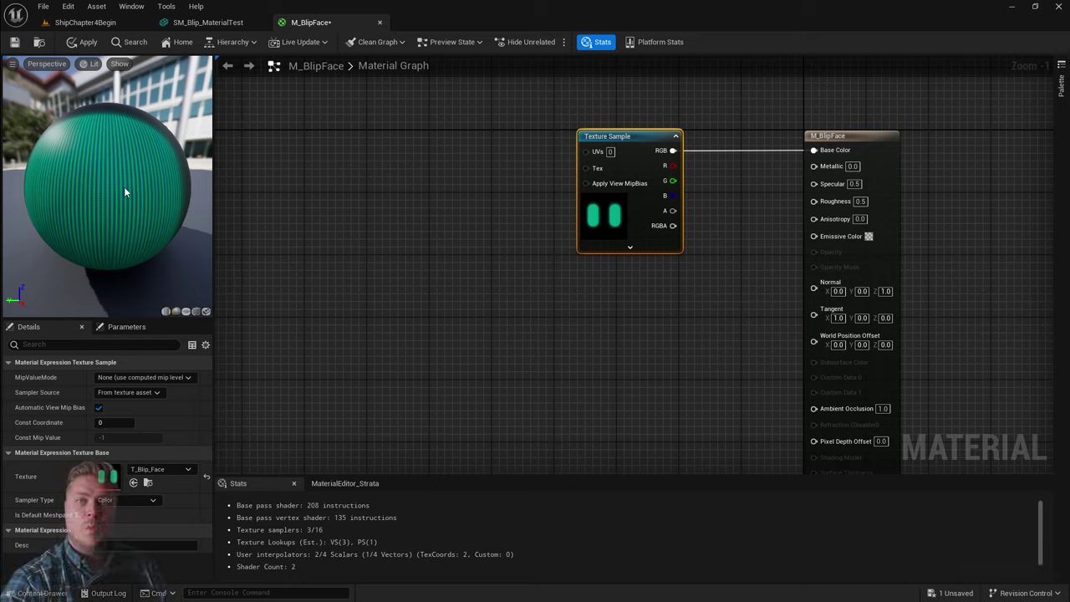
{"action": "mouse_move", "coordinate": [124, 187]}
{"action": "left_mouse_down"}
{"action": "mouse_move", "coordinate": [76, 189]}
{"action": "mouse_move", "coordinate": [134, 189]}
{"action": "left_mouse_up"}
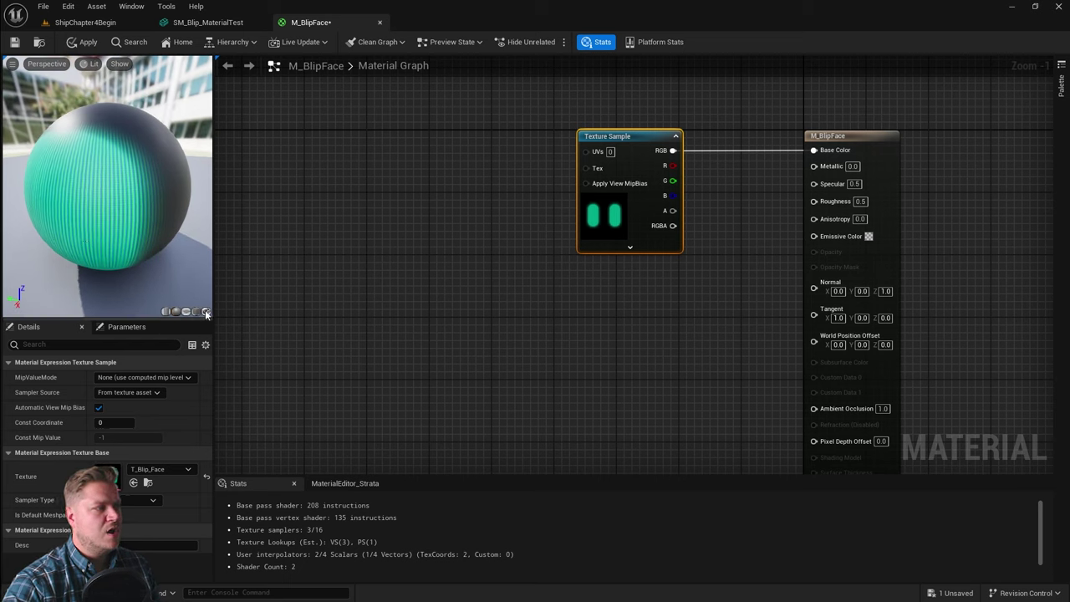
{"action": "left_click", "coordinate": [198, 312]}
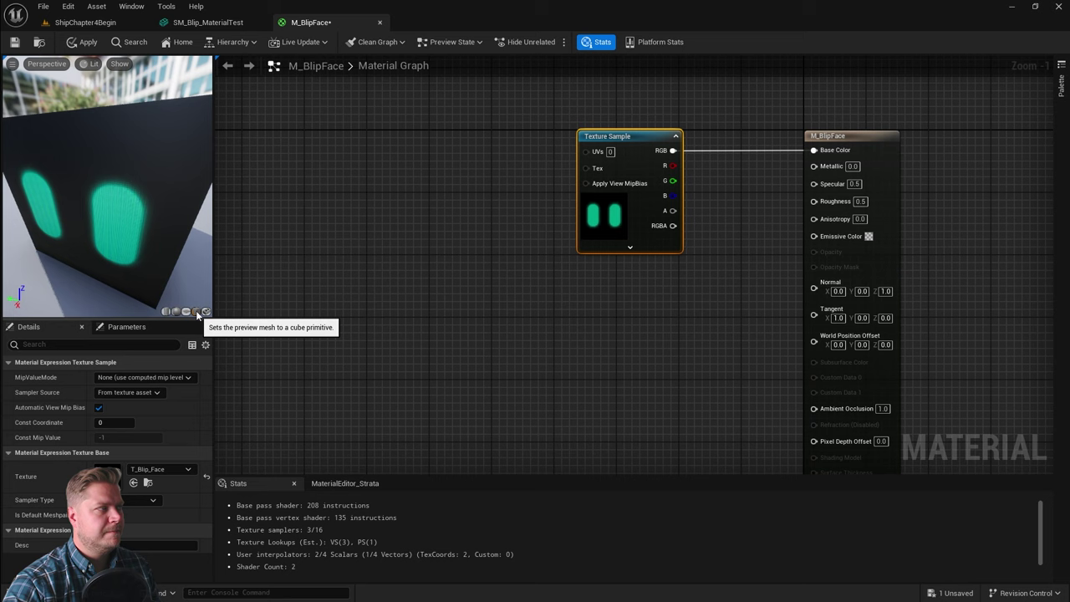
Move the Texture Sample farther from the result node and connect a new Constant node with value 0.1 to Roughness
{"action": "left_click_drag", "start_coordinate": [171, 251], "coordinate": [125, 252]}
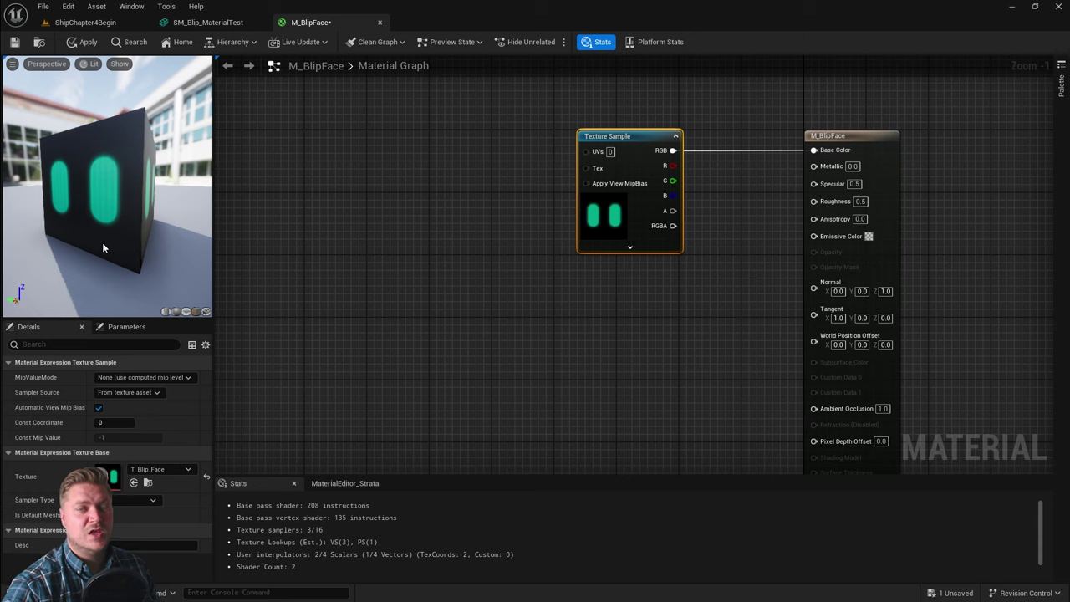
{"action": "left_click_drag", "start_coordinate": [627, 137], "coordinate": [510, 136]}
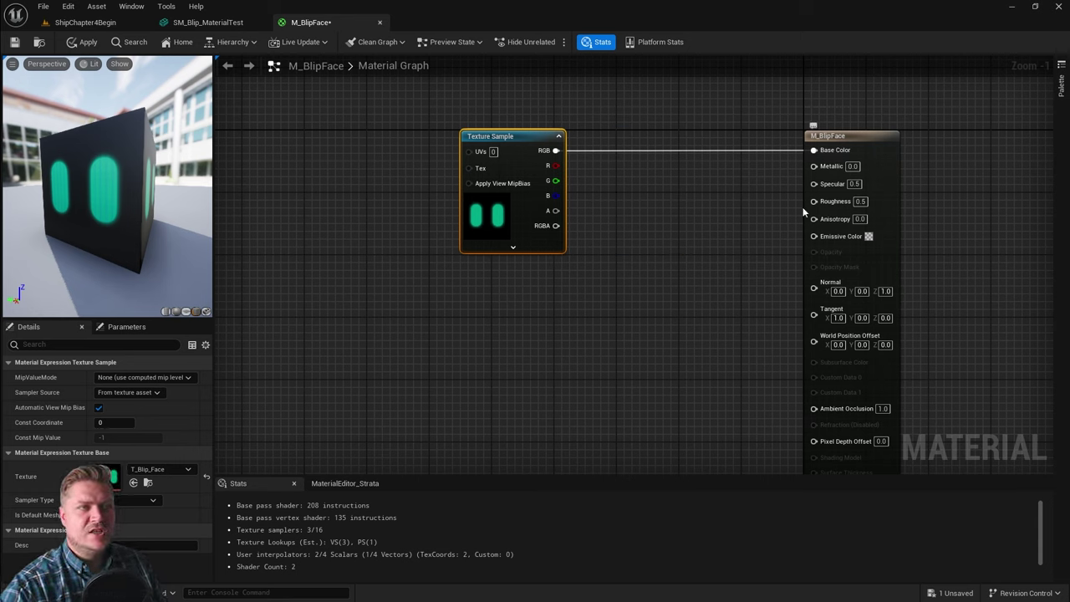
{"action": "right_click", "coordinate": [670, 227]}
{"action": "type", "text": "const"}
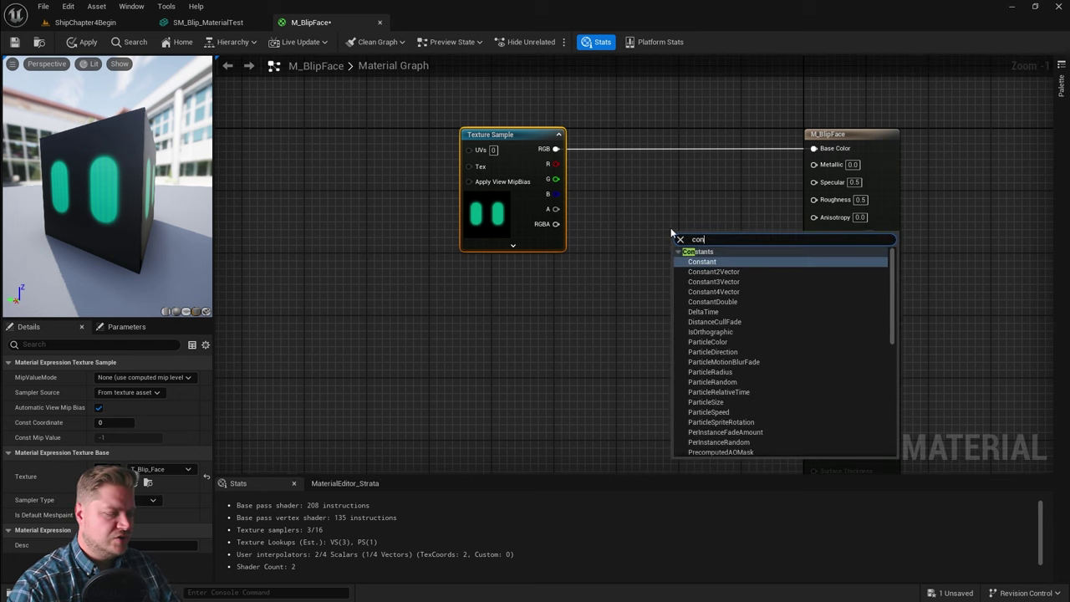
{"action": "left_click", "coordinate": [706, 261]}
{"action": "left_click_drag", "start_coordinate": [730, 251], "coordinate": [814, 199]}
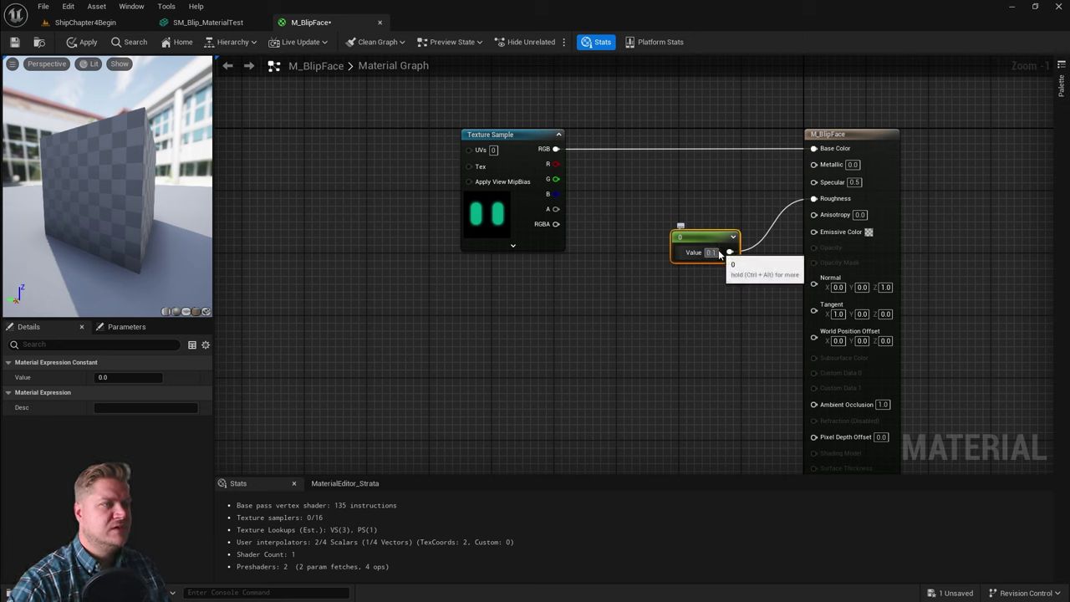
{"action": "mouse_move", "coordinate": [109, 193]}
{"action": "left_mouse_down"}
{"action": "mouse_move", "coordinate": [134, 192]}
{"action": "mouse_move", "coordinate": [92, 192]}
{"action": "left_mouse_up"}
{"action": "mouse_move", "coordinate": [103, 239]}
{"action": "left_mouse_down"}
{"action": "mouse_move", "coordinate": [126, 238]}
{"action": "mouse_move", "coordinate": [92, 238]}
{"action": "mouse_move", "coordinate": [117, 239]}
{"action": "mouse_move", "coordinate": [103, 239]}
{"action": "left_mouse_up"}
{"action": "left_click_drag", "start_coordinate": [702, 237], "coordinate": [640, 182]}
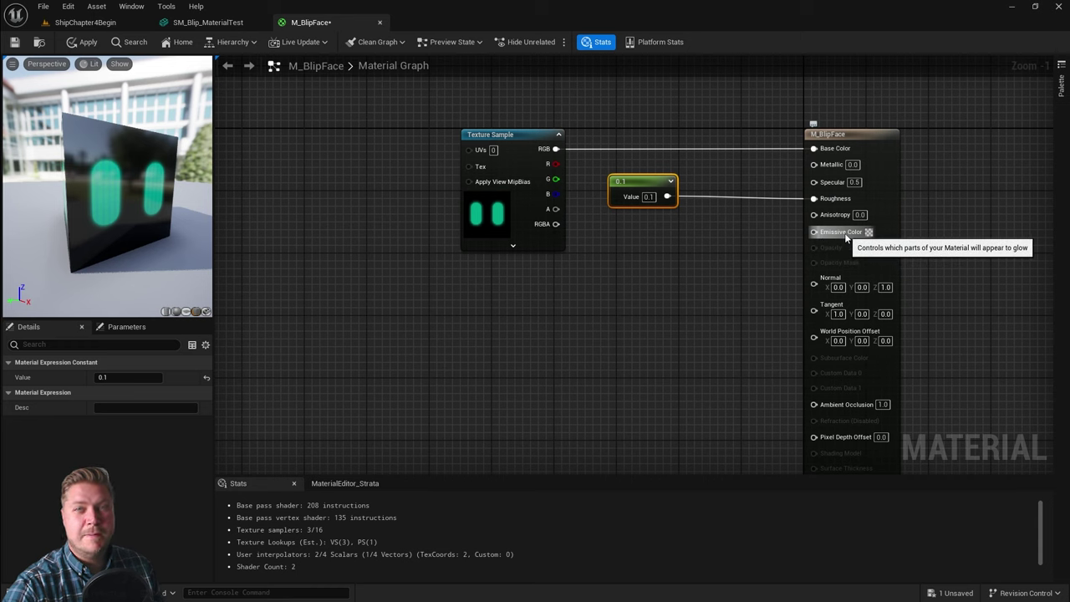
Connect the Texture Sample's RGB output to Emissive Color, shift the 0.1 constant closer to the result node, and save M_BlipFace
{"action": "left_click_drag", "start_coordinate": [648, 183], "coordinate": [696, 186]}
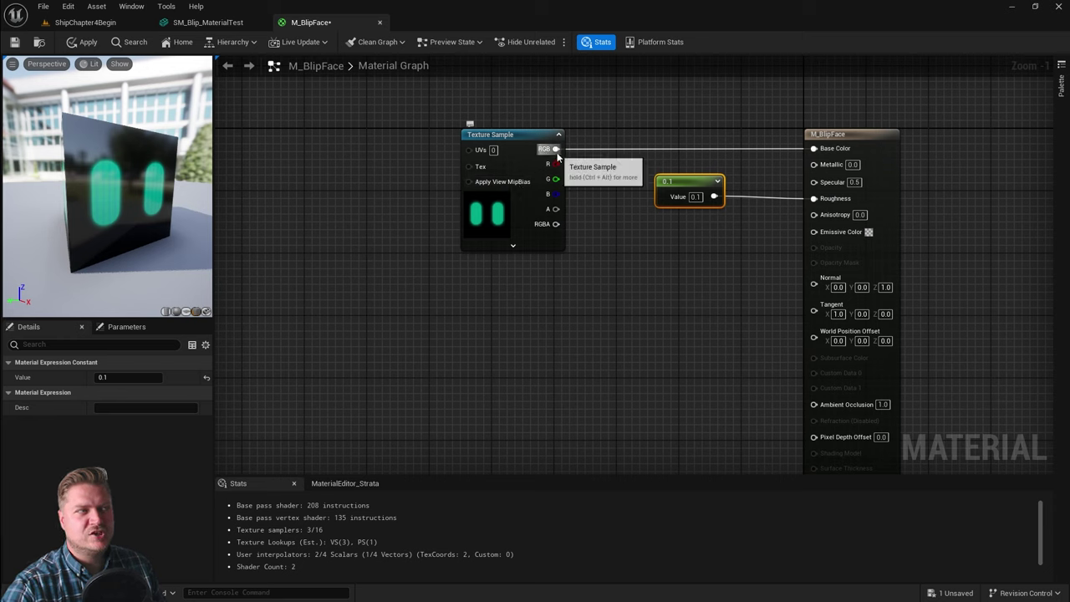
{"action": "left_click_drag", "start_coordinate": [554, 149], "coordinate": [594, 170]}
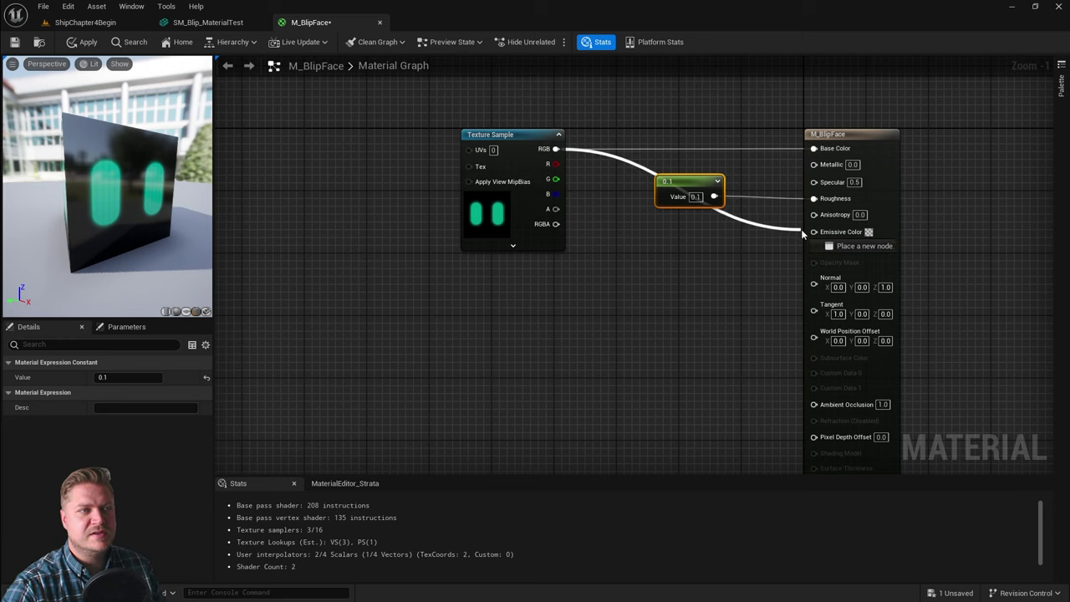
{"action": "left_click_drag", "start_coordinate": [813, 235], "coordinate": [814, 233]}
{"action": "left_click_drag", "start_coordinate": [687, 183], "coordinate": [813, 198]}
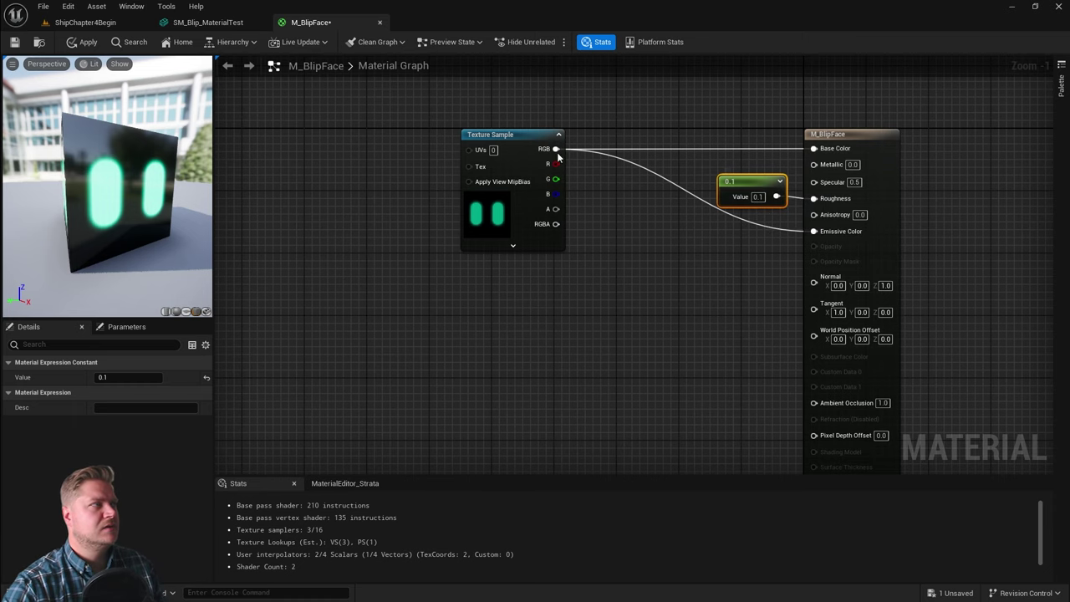
{"action": "left_click", "coordinate": [14, 43]}
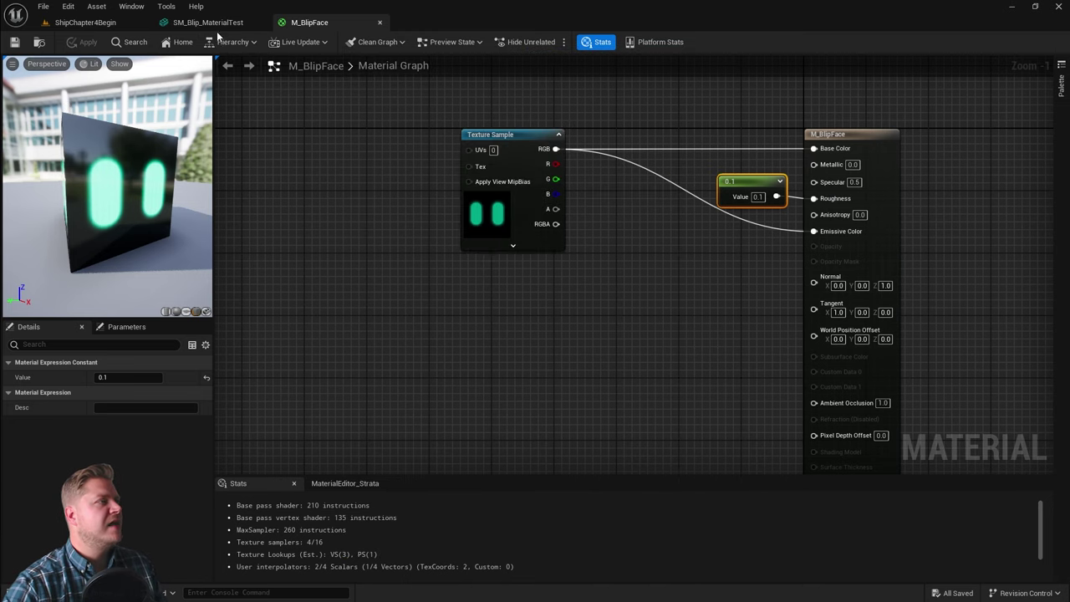
Assign M_BlipFace to the M_Screen material slot of the SM_Blip_MaterialTest mesh
{"action": "left_click", "coordinate": [208, 23]}
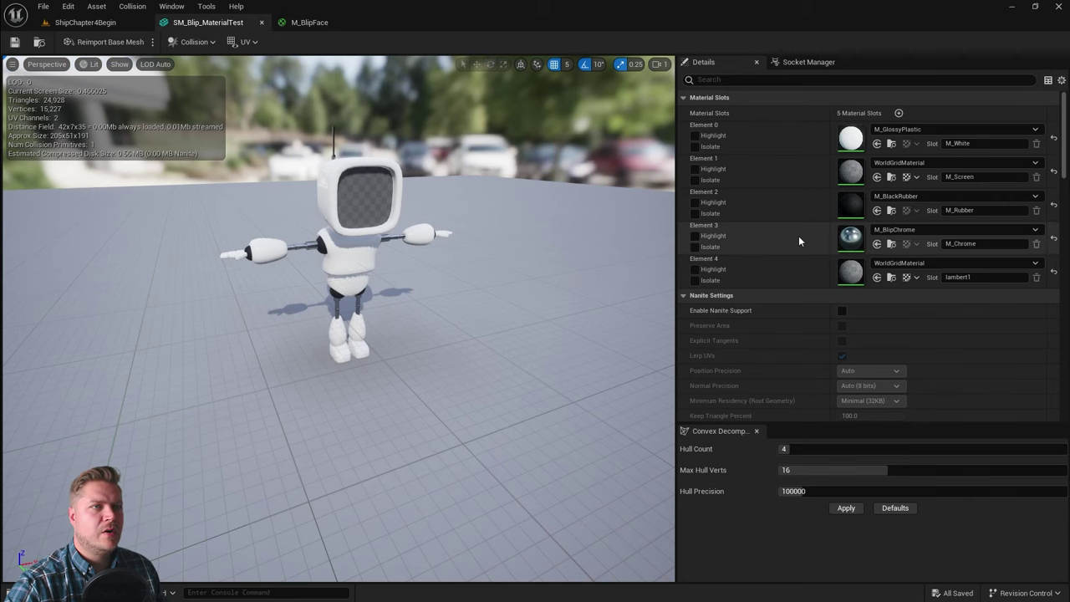
{"action": "left_click", "coordinate": [923, 163]}
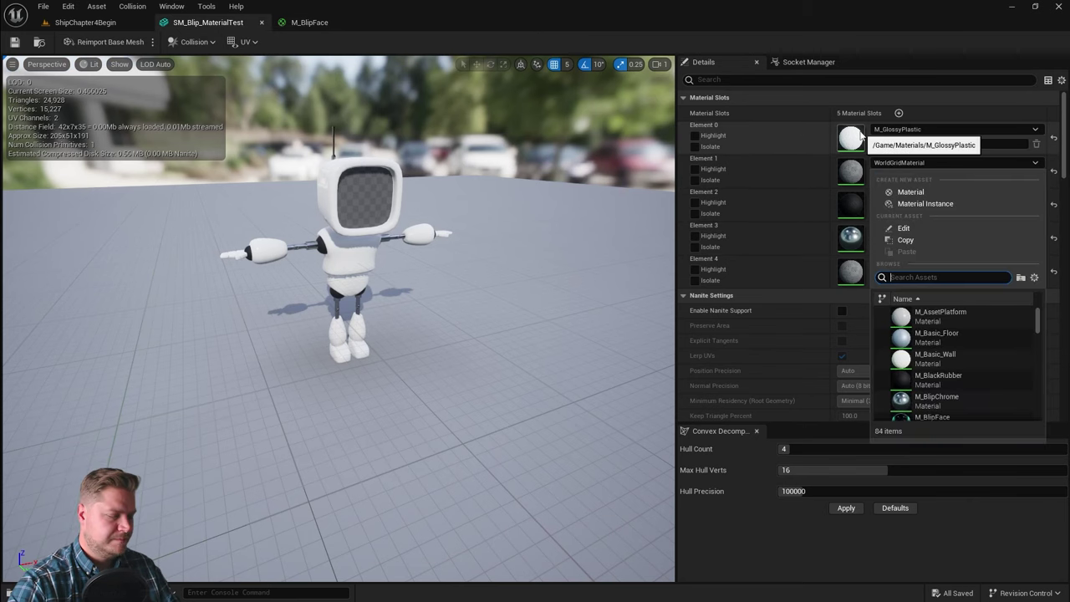
{"action": "type", "text": "face"}
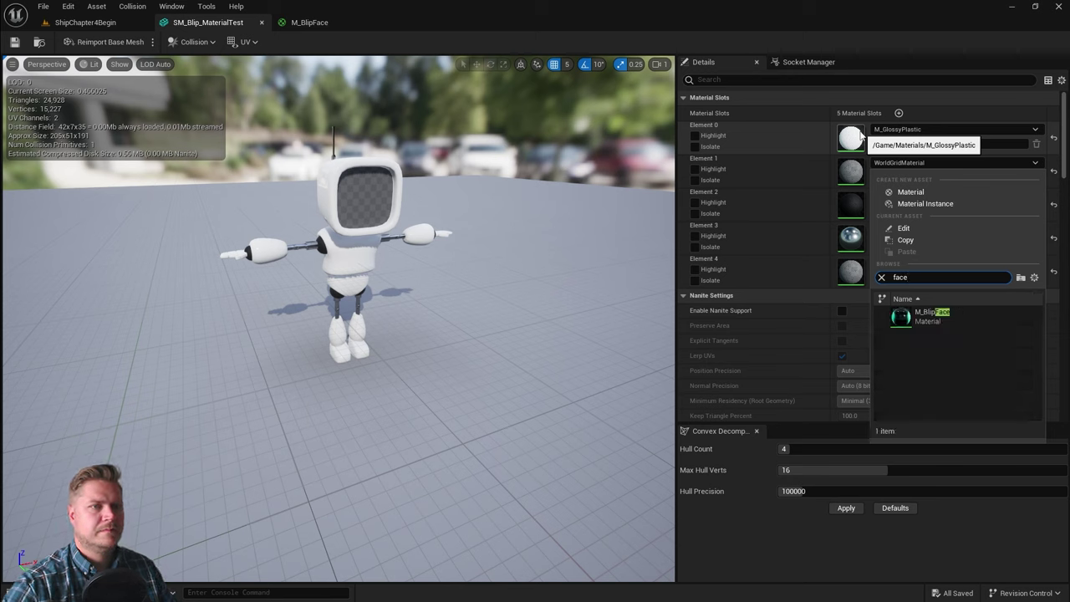
{"action": "left_click", "coordinate": [931, 318]}
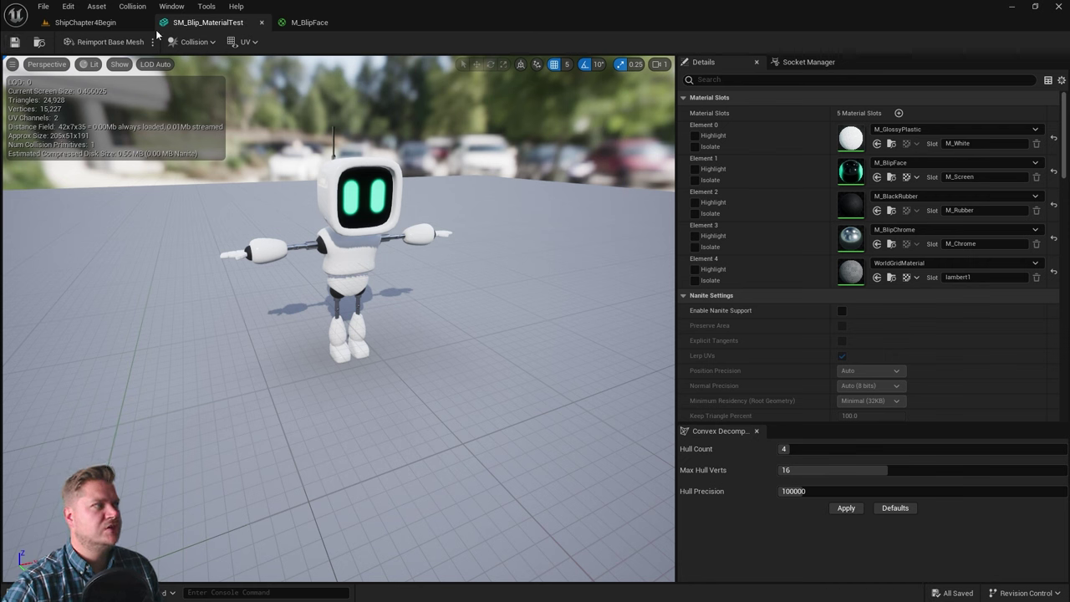
Place SM_Blip_MaterialTest from the Meshes folder into the ShipChapter4Begin level at about X -335, Y 180, Z 50
{"action": "left_click", "coordinate": [86, 23]}
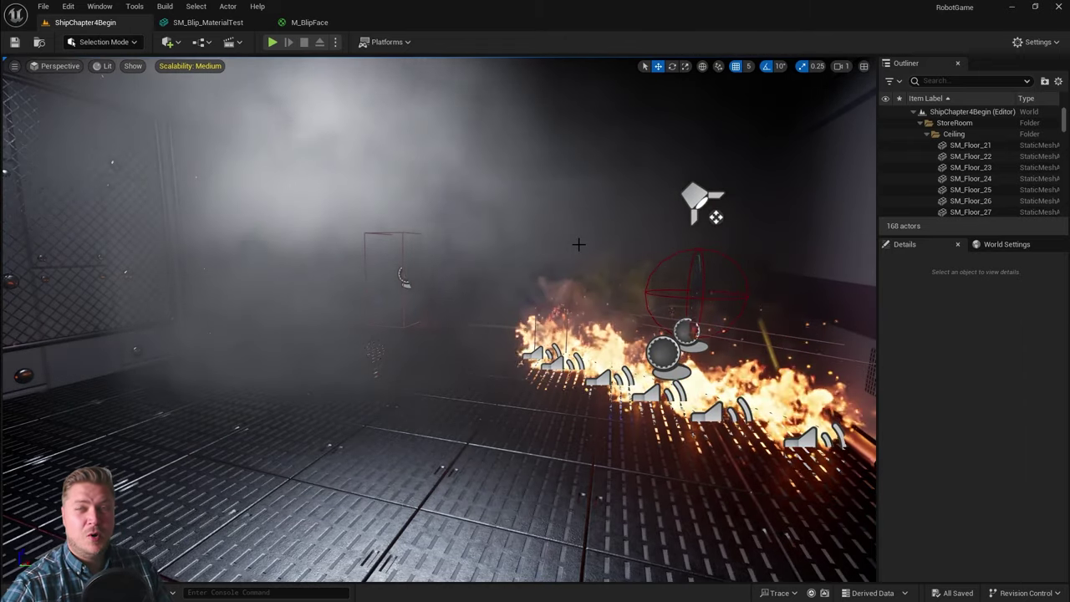
{"action": "key", "text": "ctrl+space"}
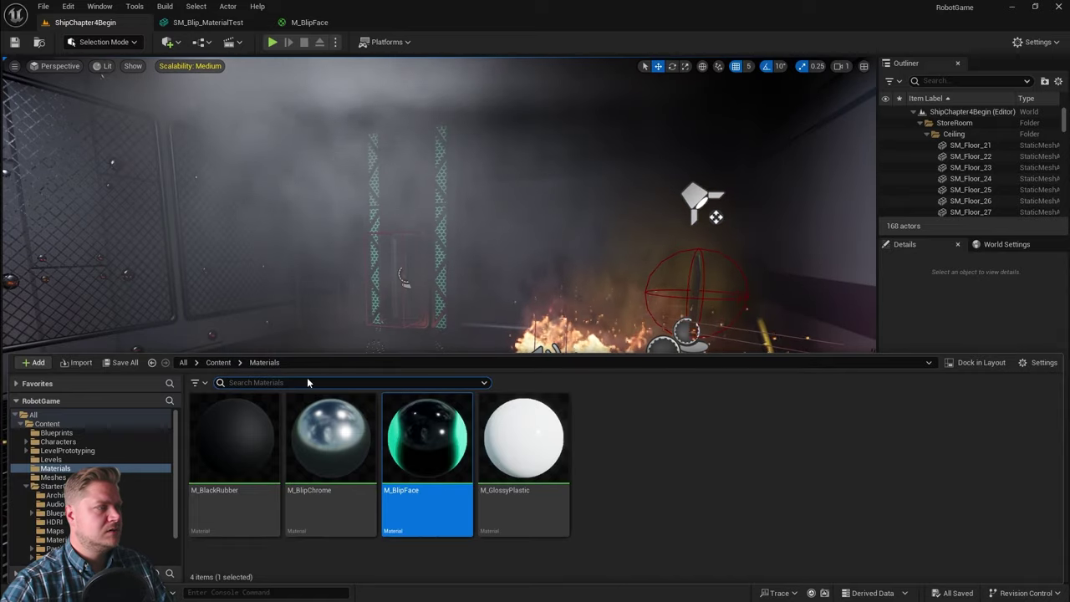
{"action": "left_click", "coordinate": [224, 362]}
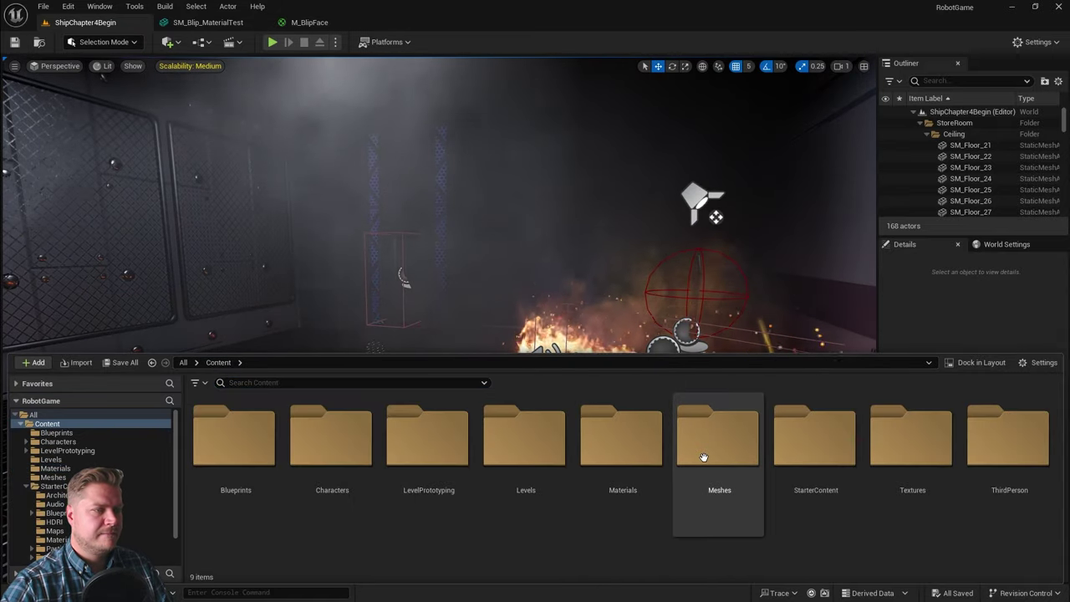
{"action": "double_click", "coordinate": [704, 451]}
{"action": "left_click_drag", "start_coordinate": [331, 438], "coordinate": [359, 376]}
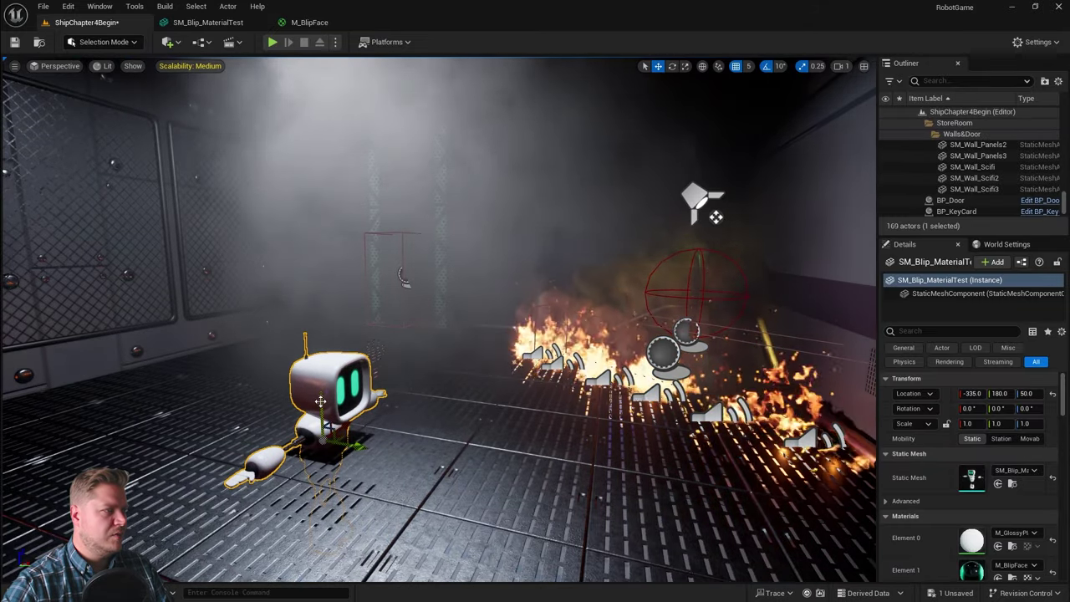
Raise the robot to about Z 146.73, rotate it about 80° around Z, and deselect it
{"action": "left_click_drag", "start_coordinate": [324, 336], "coordinate": [330, 255]}
{"action": "key", "text": "e"}
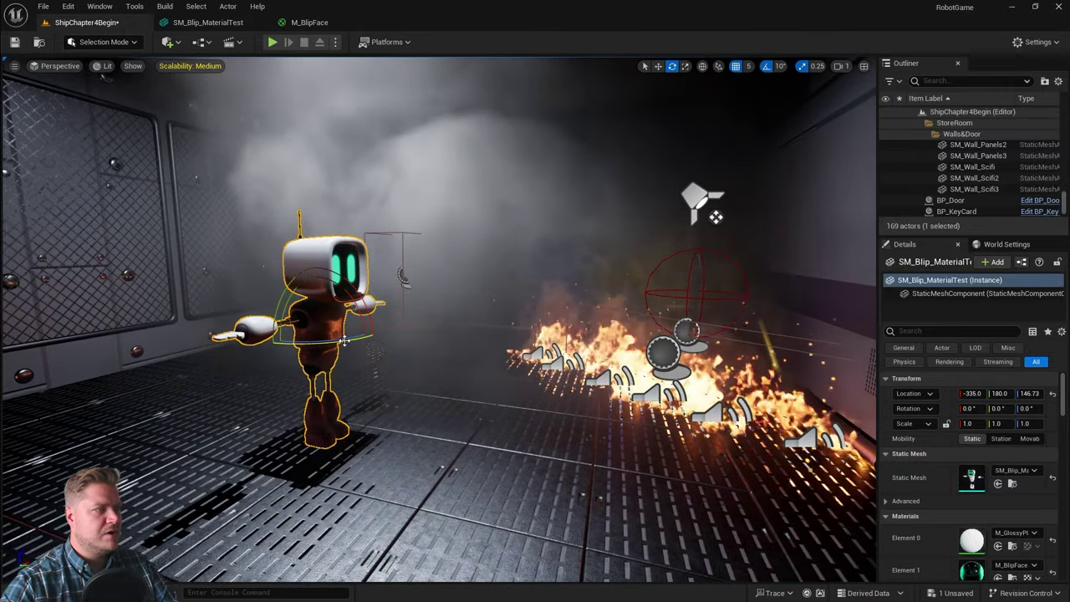
{"action": "left_click_drag", "start_coordinate": [345, 340], "coordinate": [381, 338]}
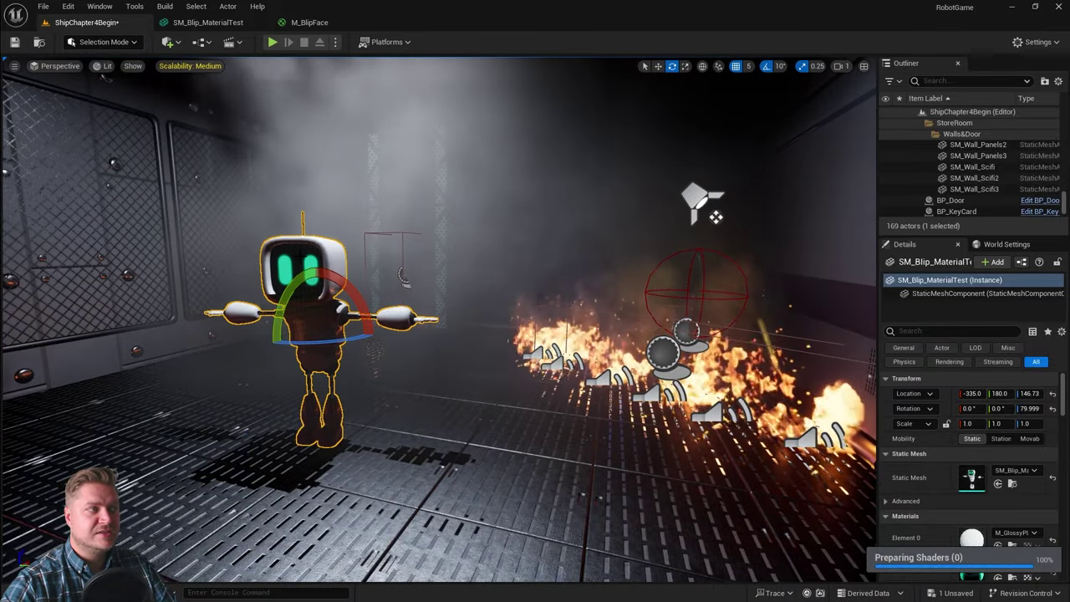
{"action": "key", "text": "Escape"}
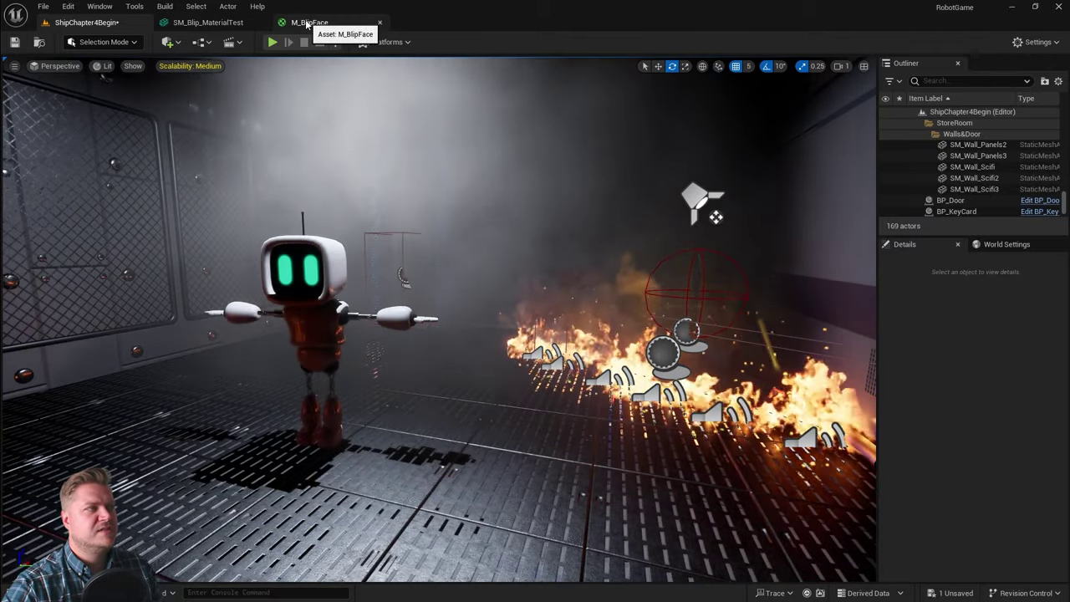
Insert a Multiply node in M_BlipFace, feeding the Texture Sample's RGB into A and its output into Emissive Color
{"action": "left_click", "coordinate": [308, 23]}
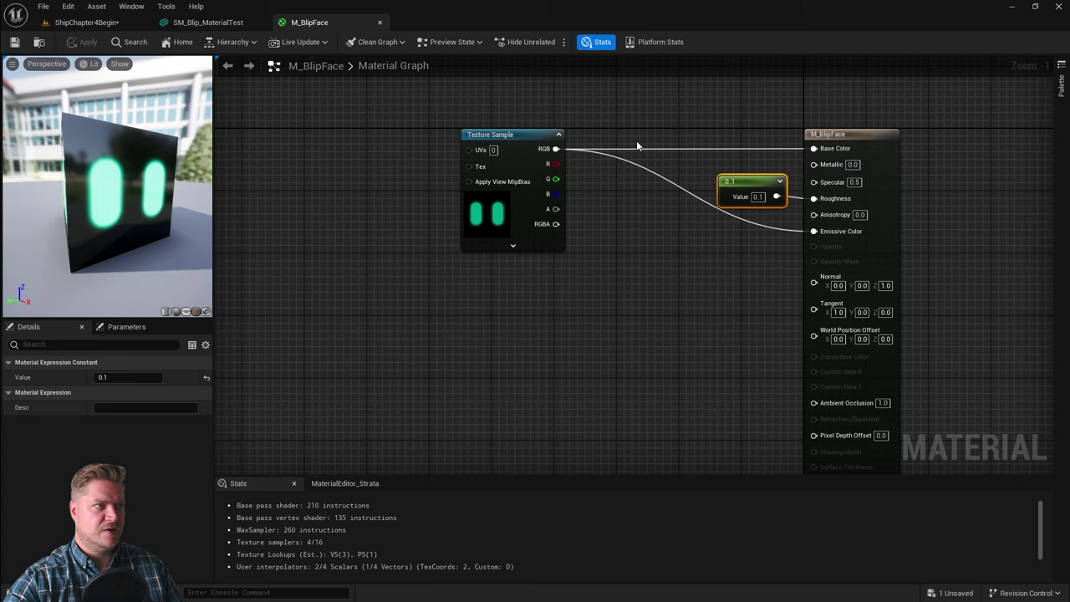
{"action": "right_click", "coordinate": [648, 226]}
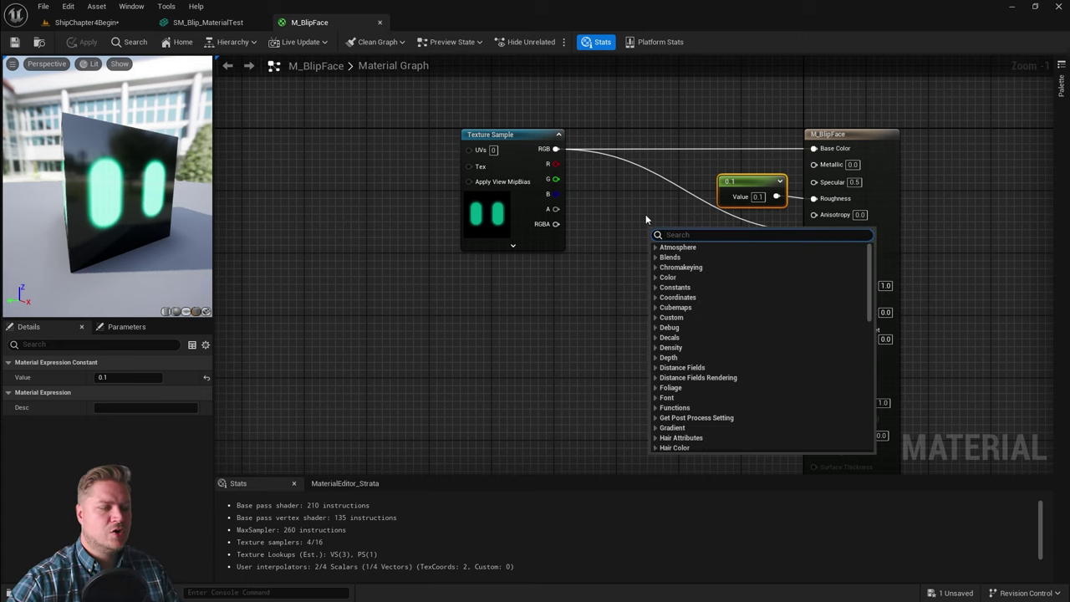
{"action": "type", "text": "multiply"}
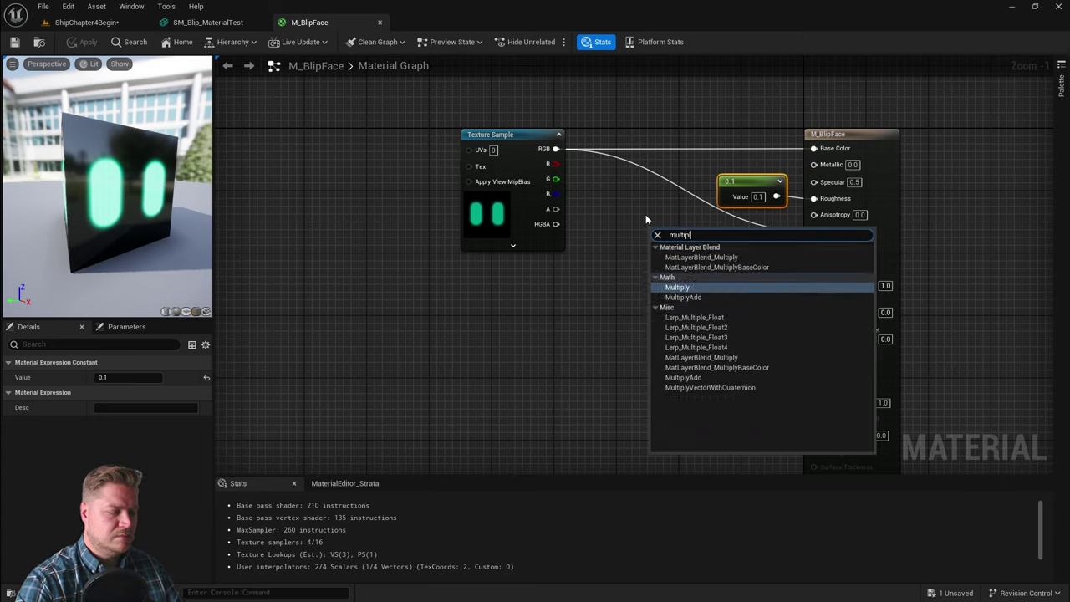
{"action": "left_click", "coordinate": [679, 287]}
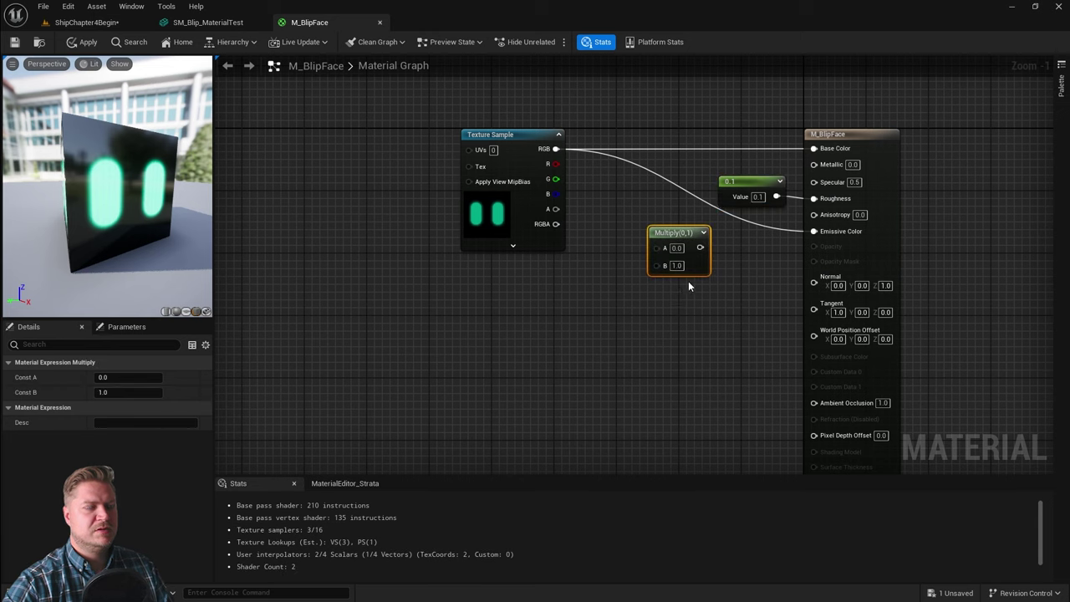
{"action": "left_click_drag", "start_coordinate": [684, 237], "coordinate": [676, 224]}
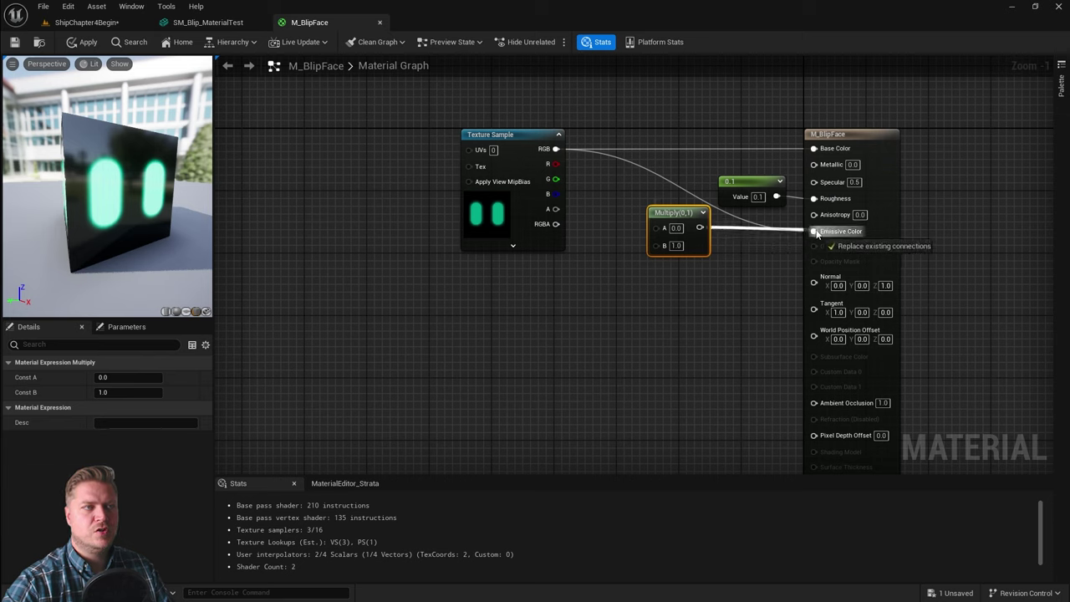
{"action": "left_click_drag", "start_coordinate": [816, 234], "coordinate": [814, 232]}
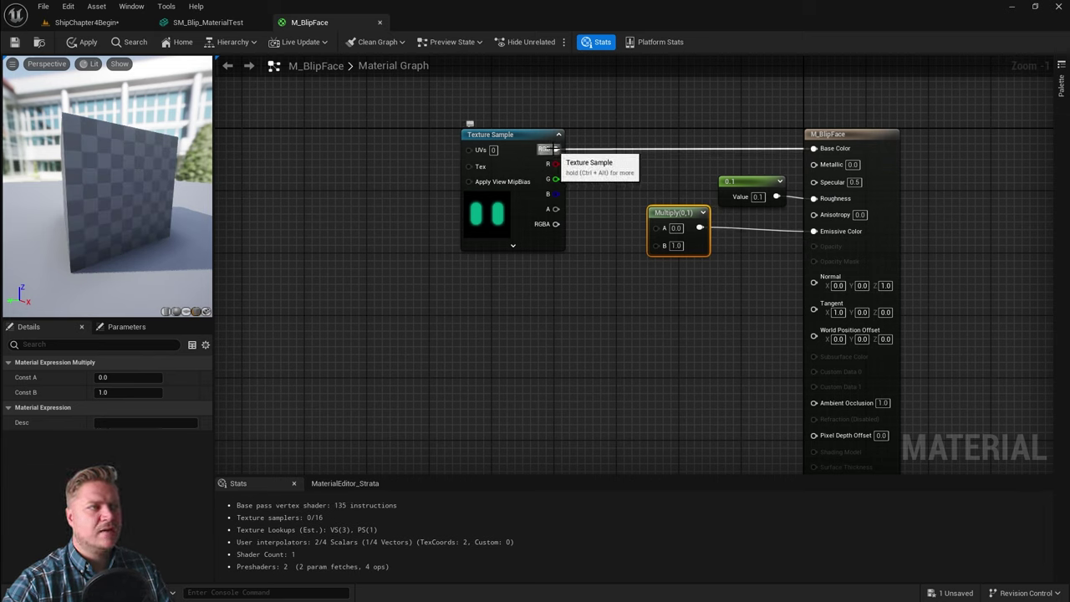
{"action": "left_click_drag", "start_coordinate": [656, 233], "coordinate": [654, 228]}
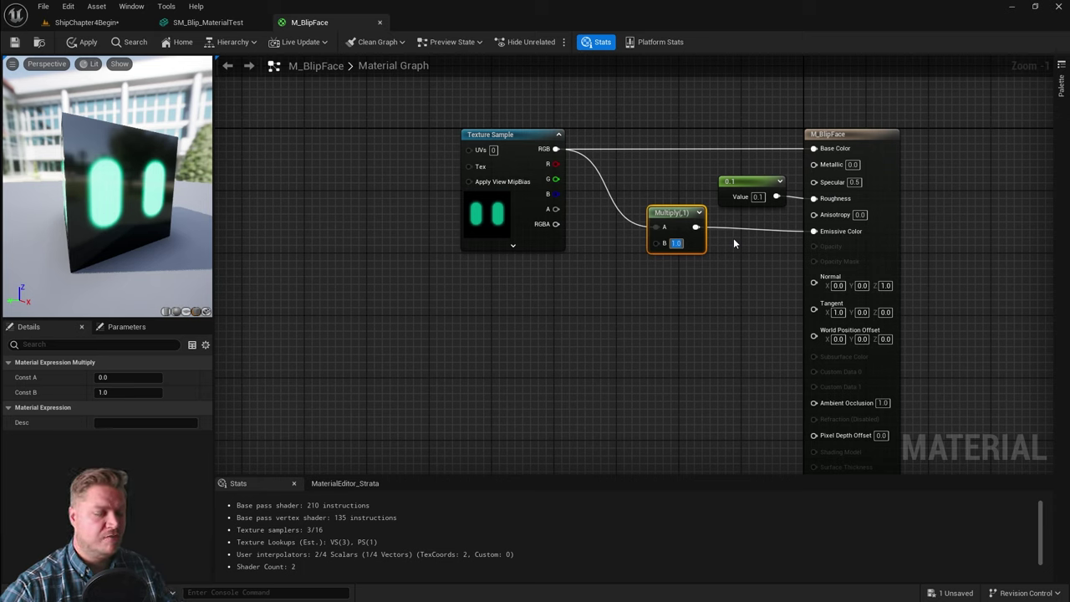
Set the Multiply node's B value to 20, save M_BlipFace, and return to the ShipChapter4Begin level
{"action": "type", "text": "20"}
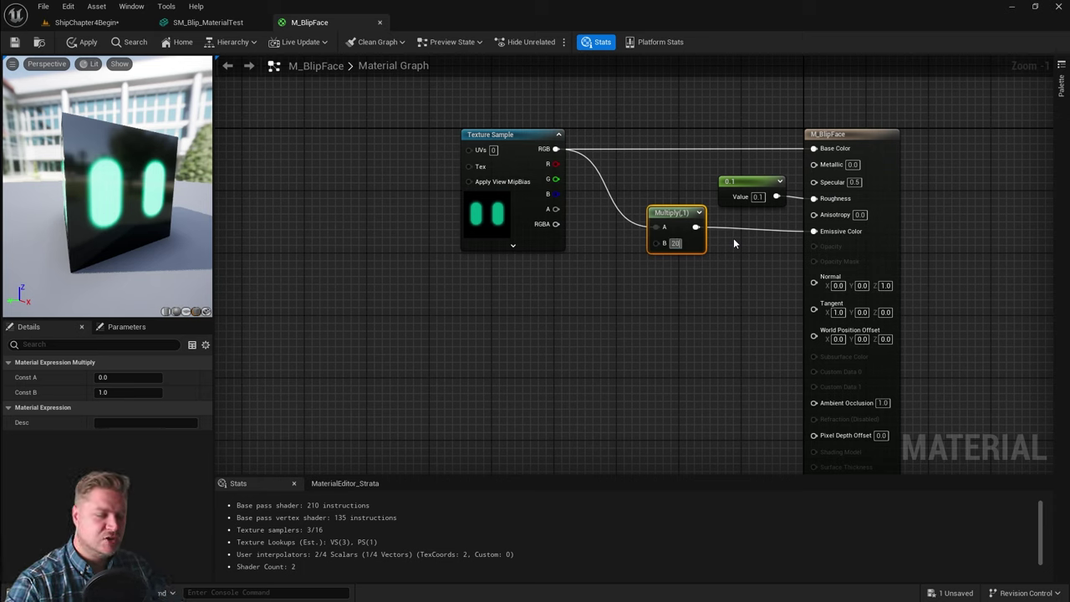
{"action": "key", "text": "Return"}
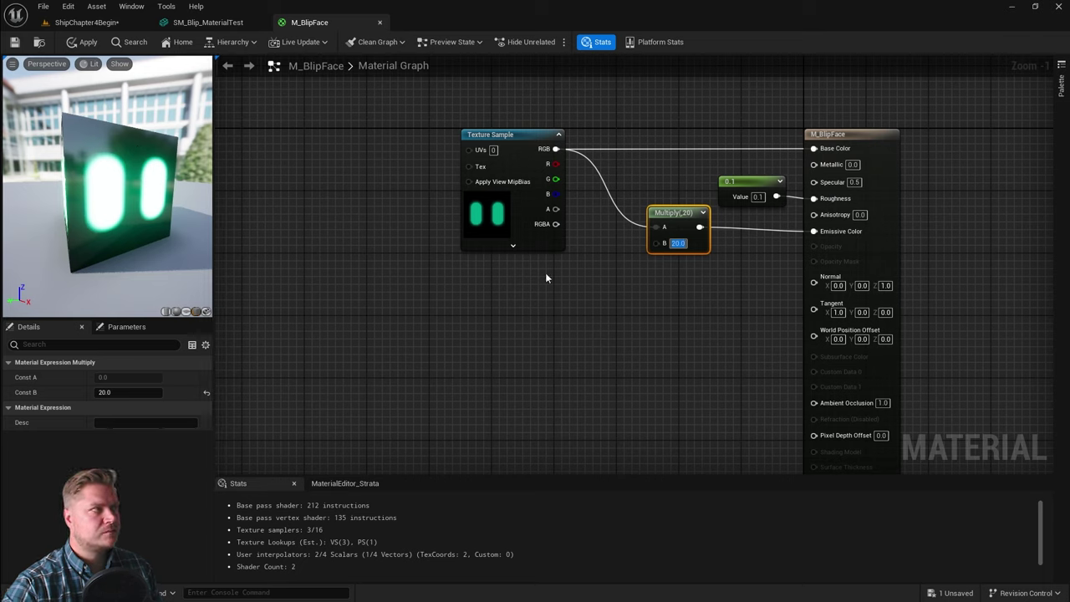
{"action": "left_click", "coordinate": [14, 41]}
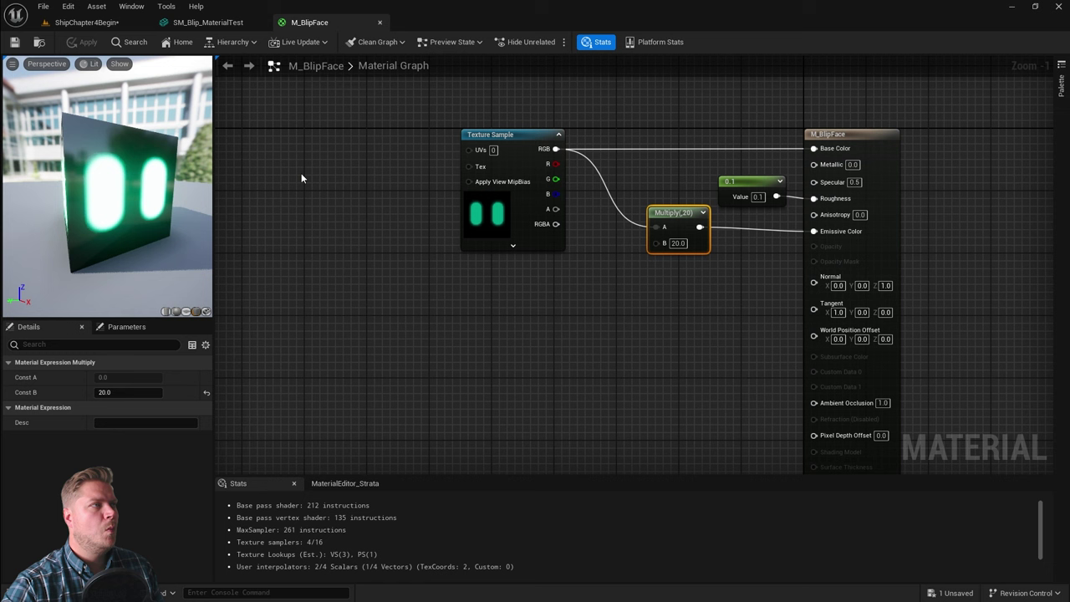
{"action": "left_click", "coordinate": [102, 26]}
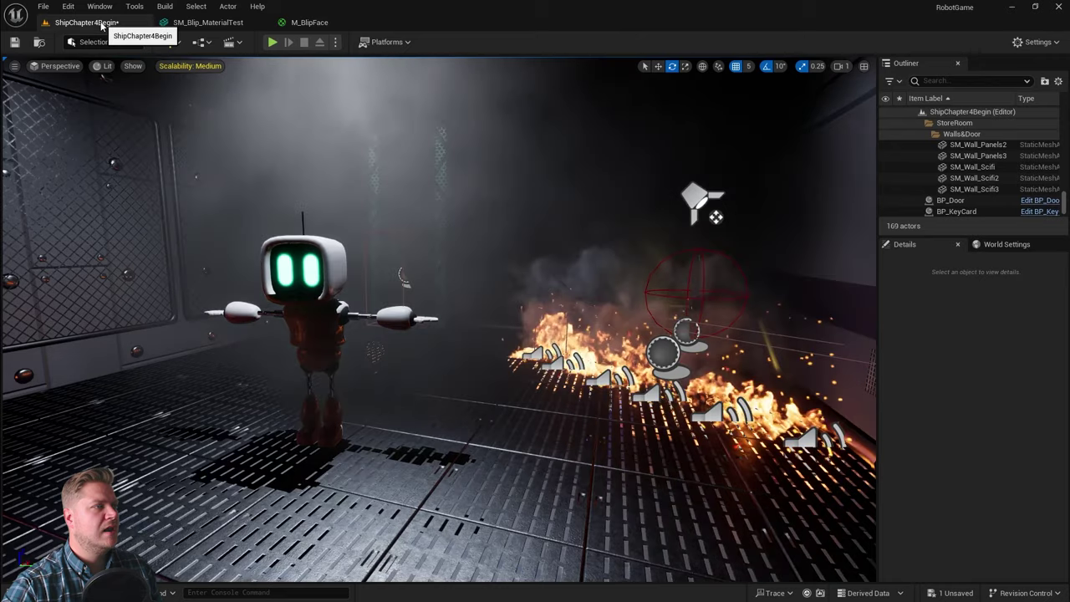